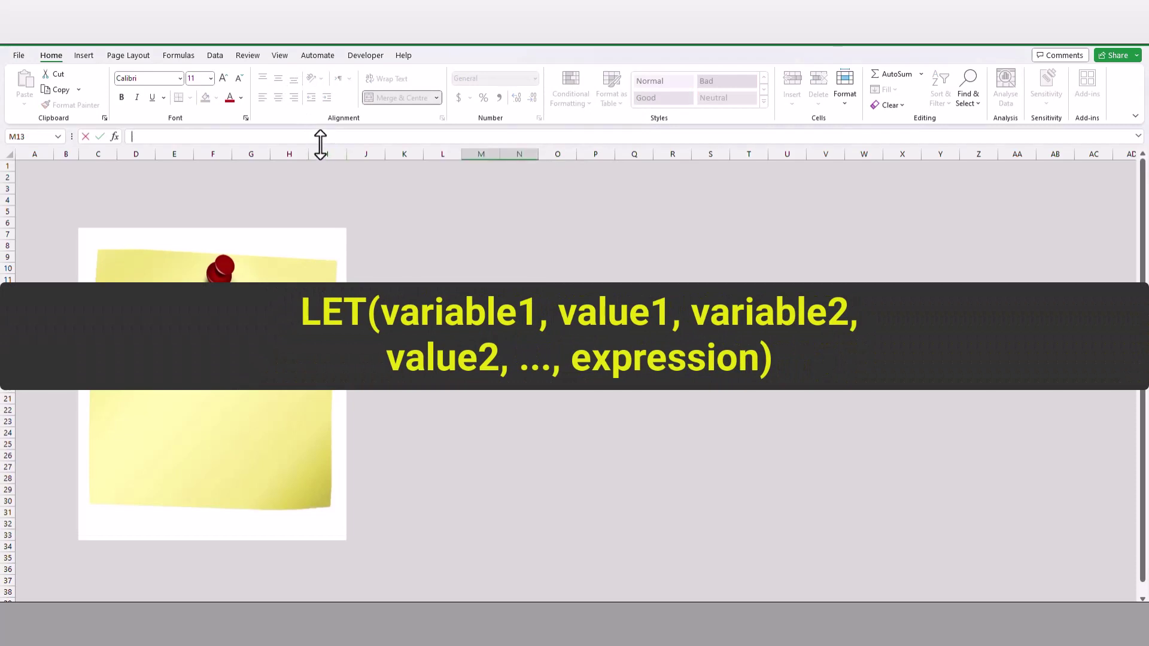
- Enlarge the formula bar and enter a multi-line =LET(Width,20,Length,30,Width*Length) in M13, giving 600
drag(320, 144, 321, 182)
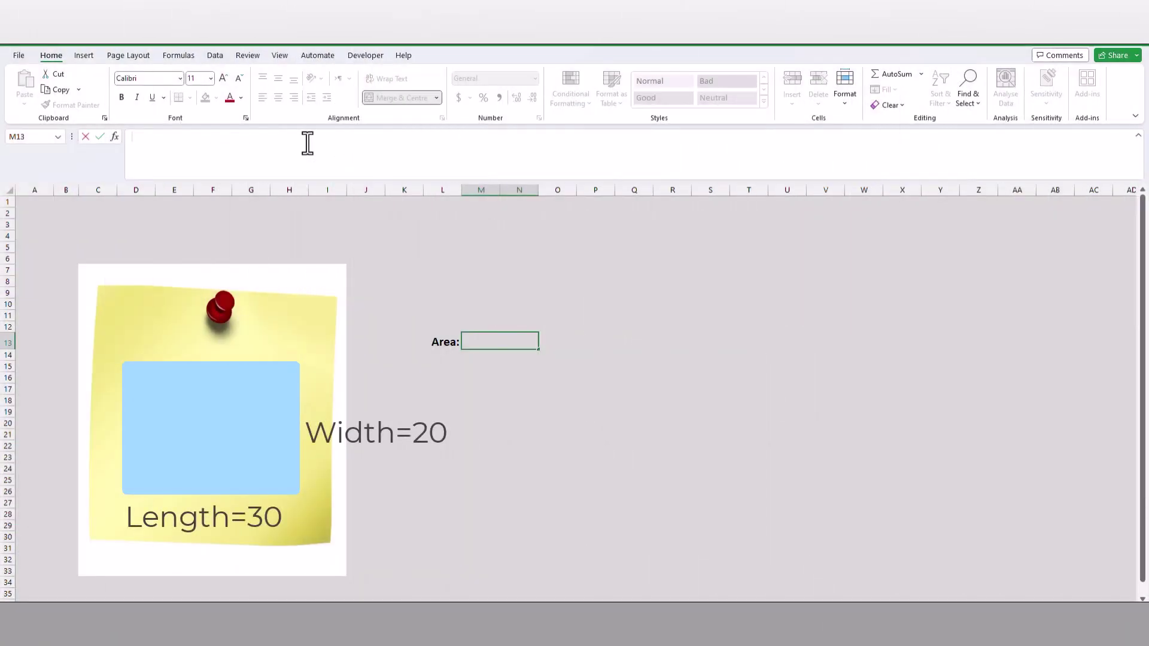
text(=let)
key(Tab)
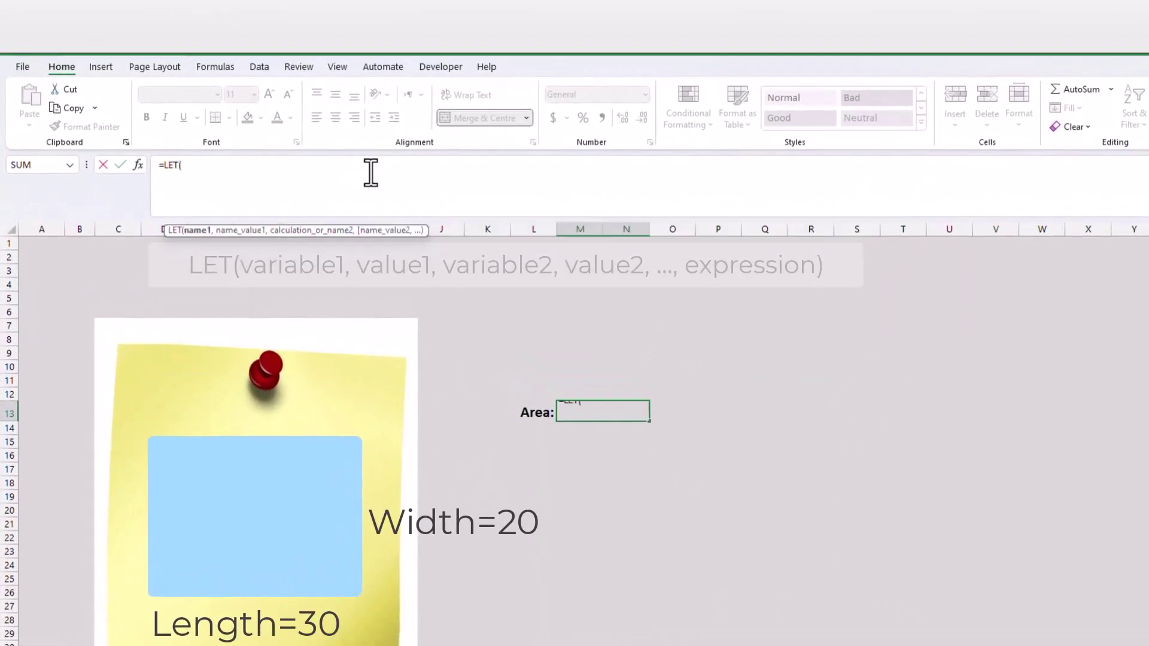
key(alt+Return)
text(Width,20,)
key(alt+Return)
text(Length,30,)
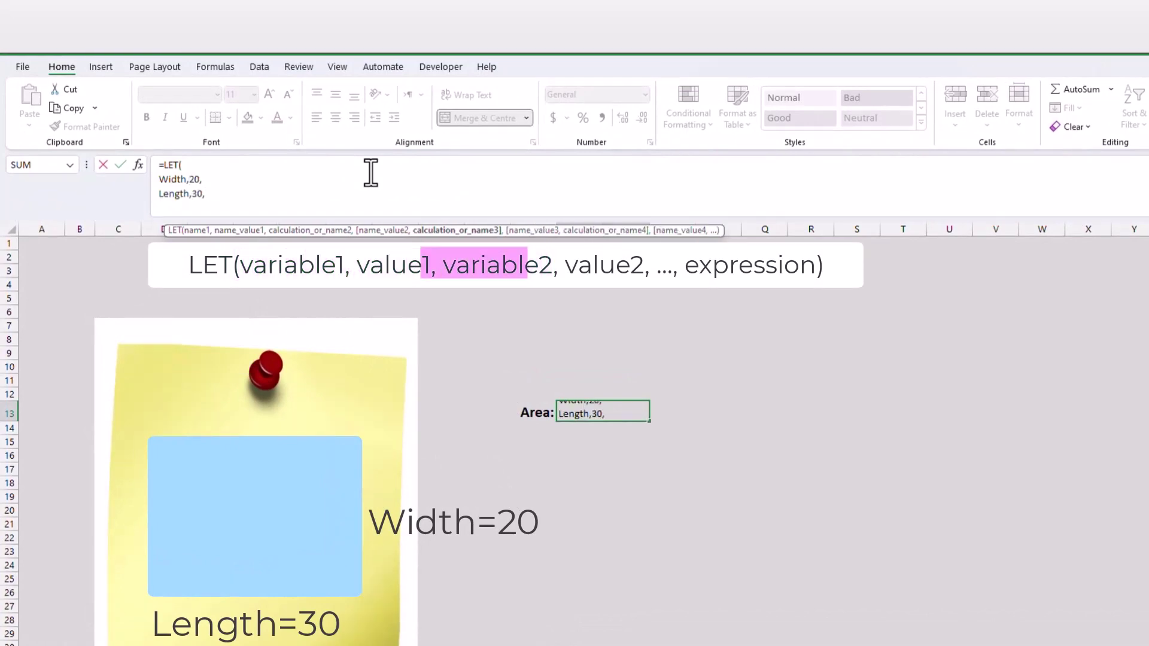
key(alt+Return)
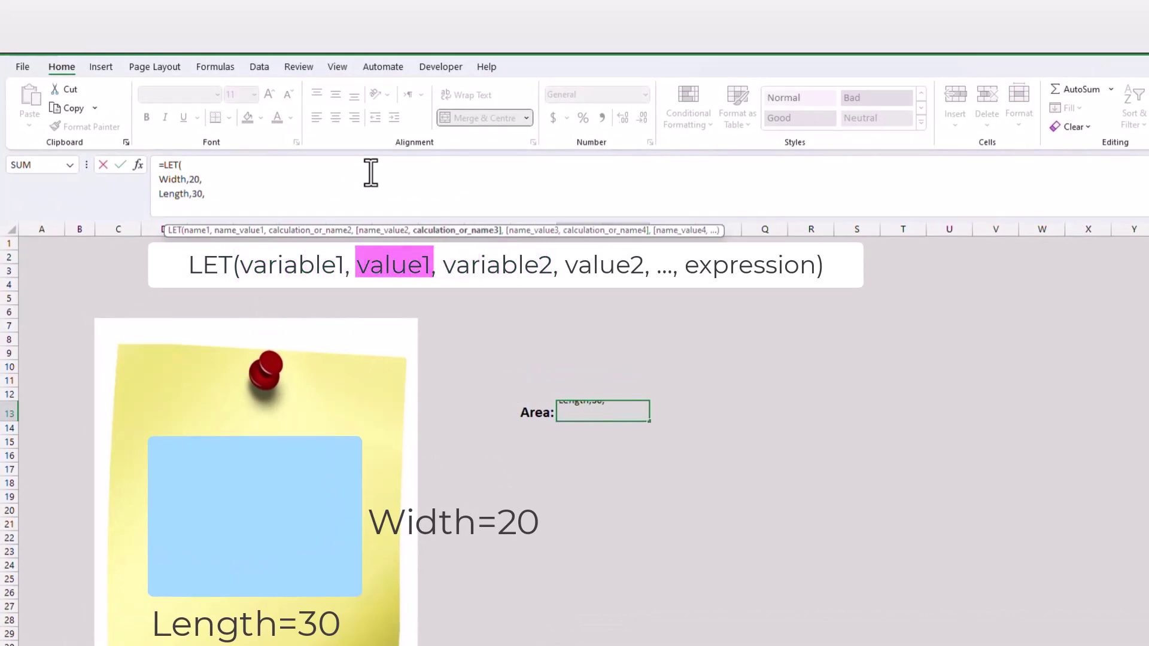
text(Width*)
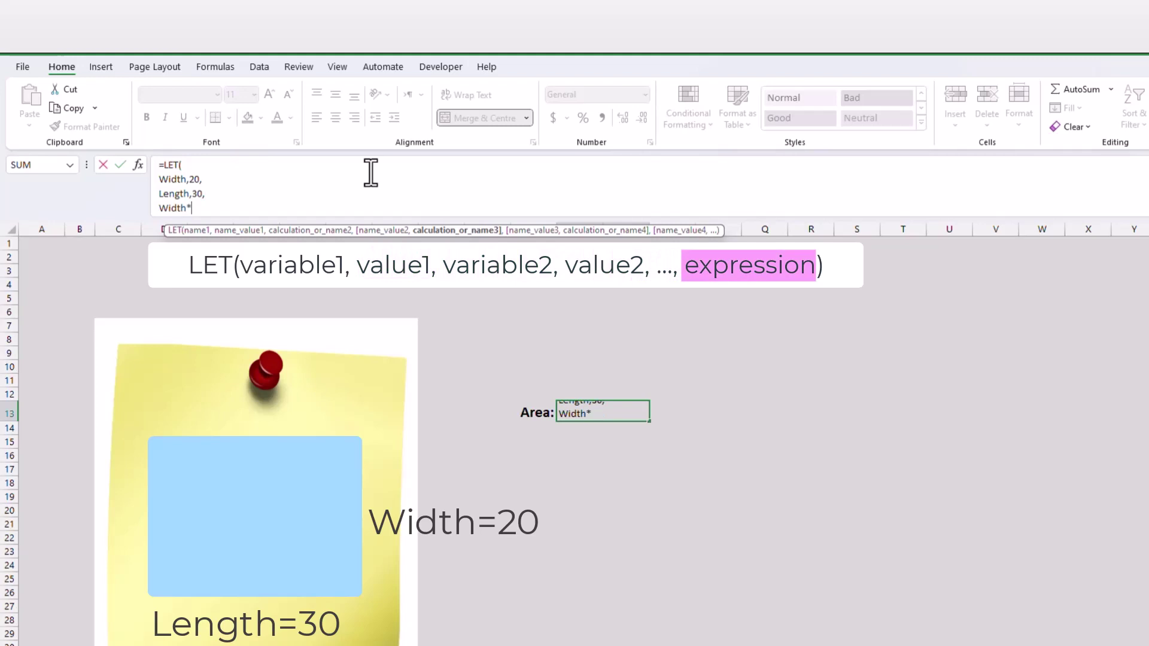
text(Length)
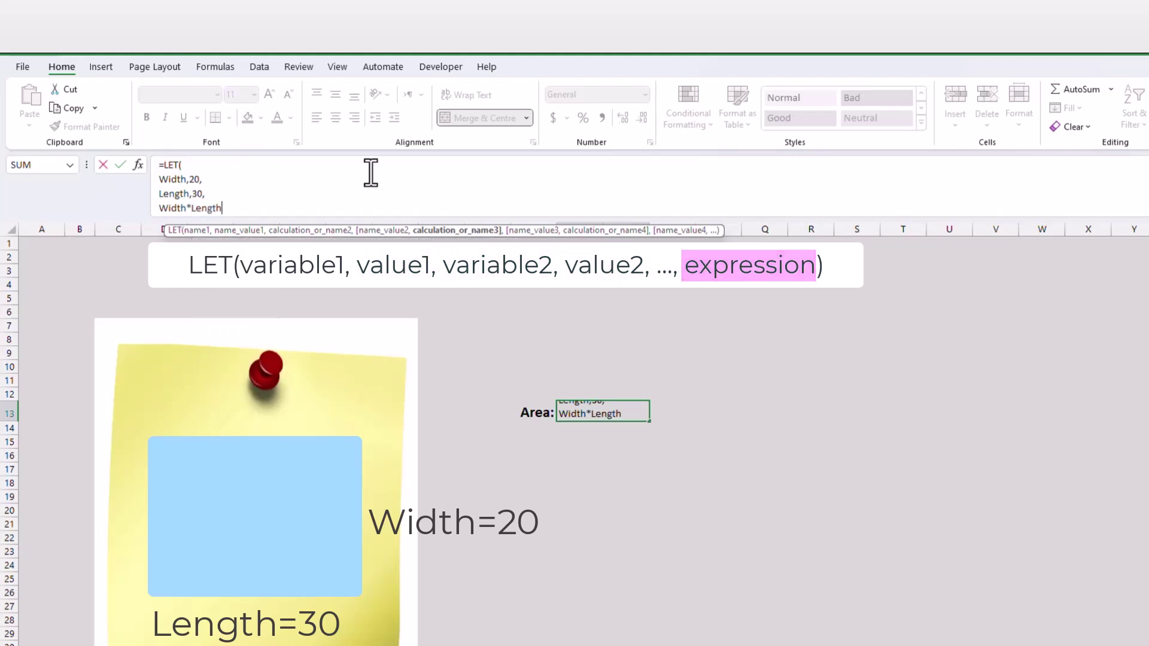
text())
key(ctrl+Return)
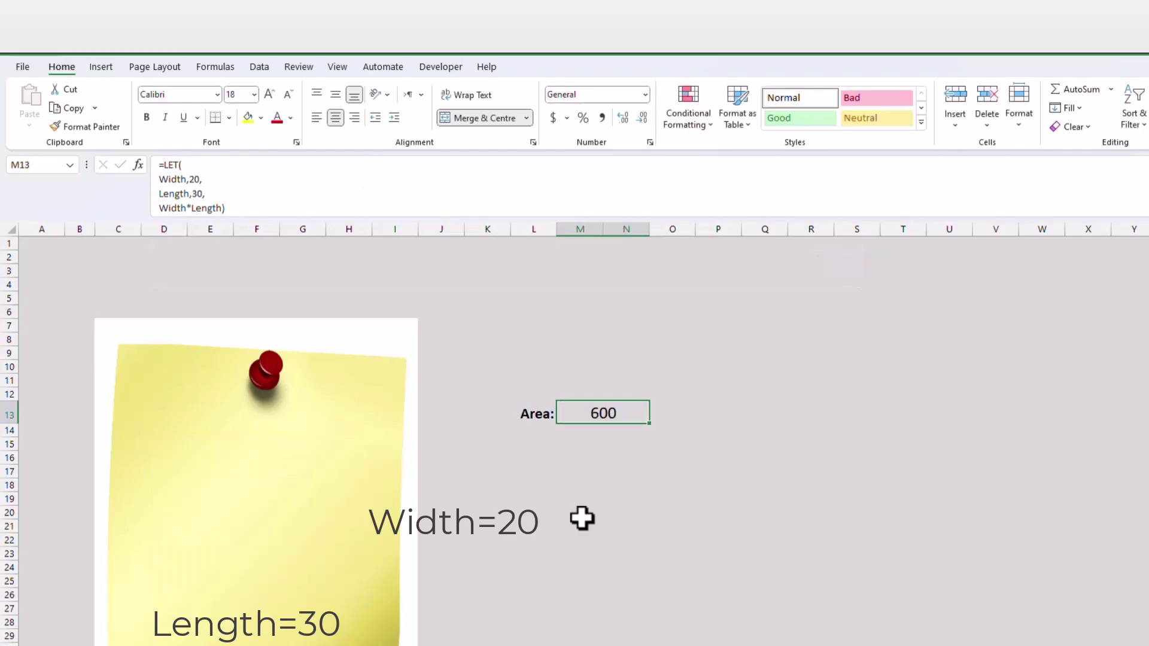
- On the student sheet, enter =COUNTA(D4:D19) in D20 to count 16 students
click(582, 519)
click(587, 413)
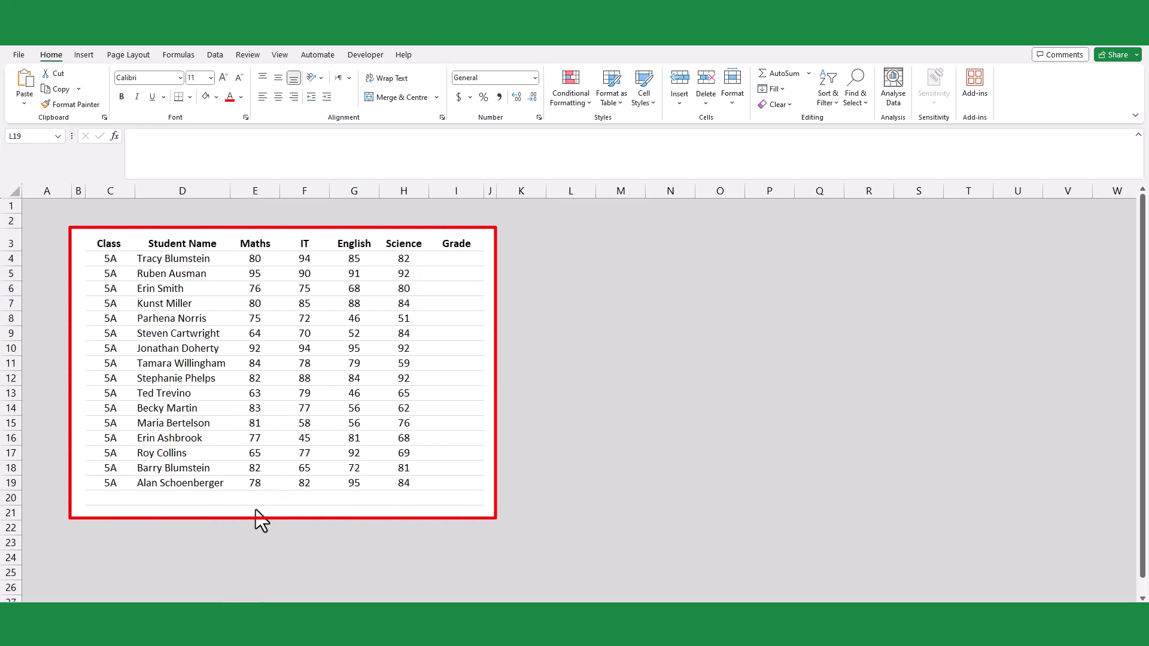
click(199, 499)
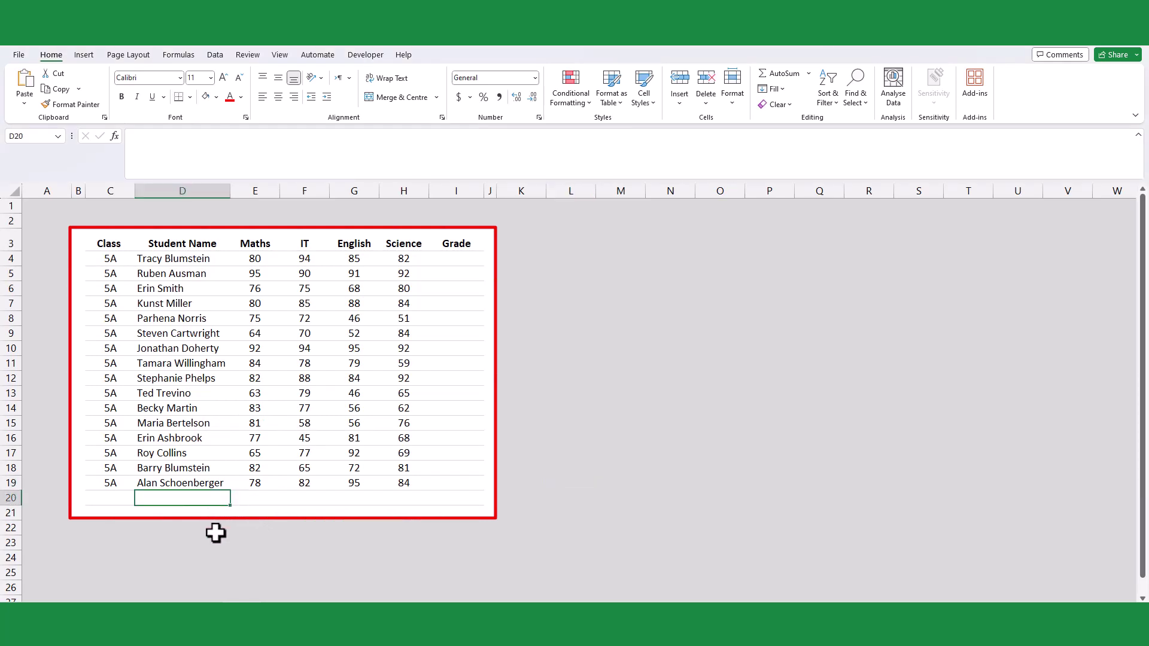
text(=co)
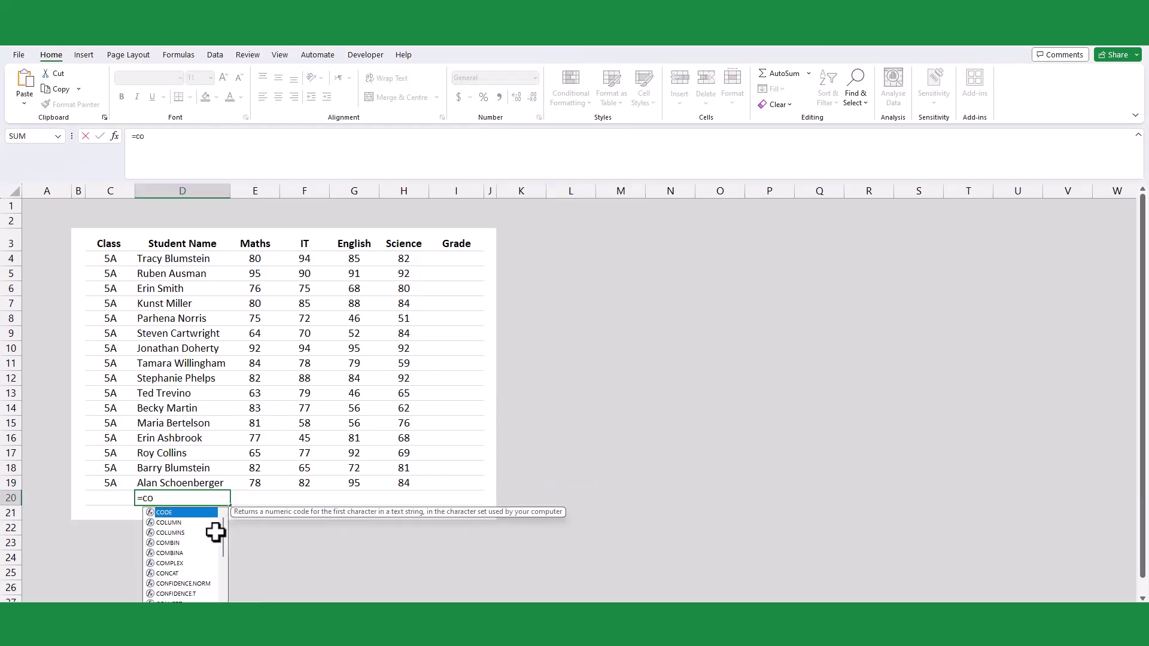
text(unt)
key(Down)
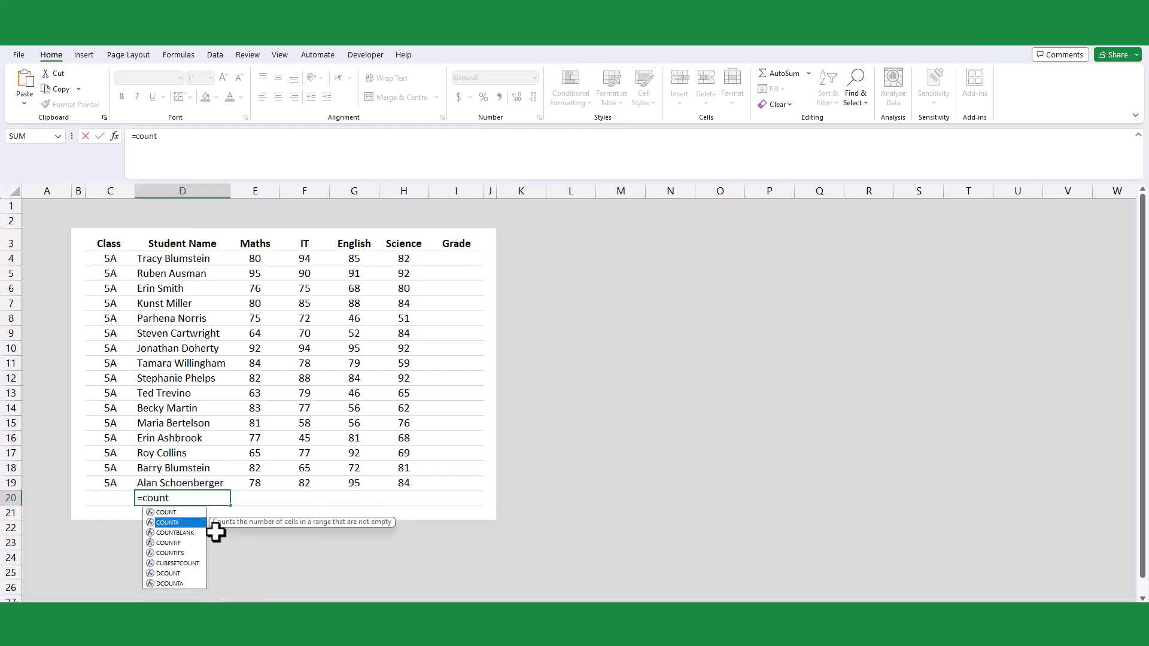
key(Tab)
drag(180, 260, 183, 484)
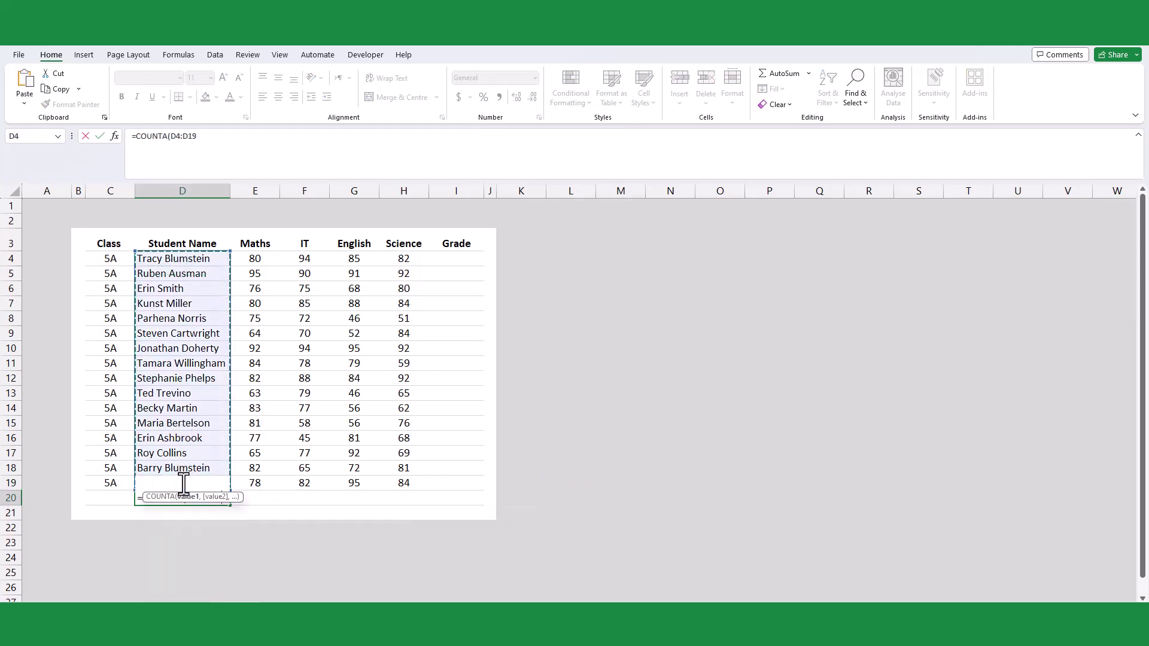
key(Return)
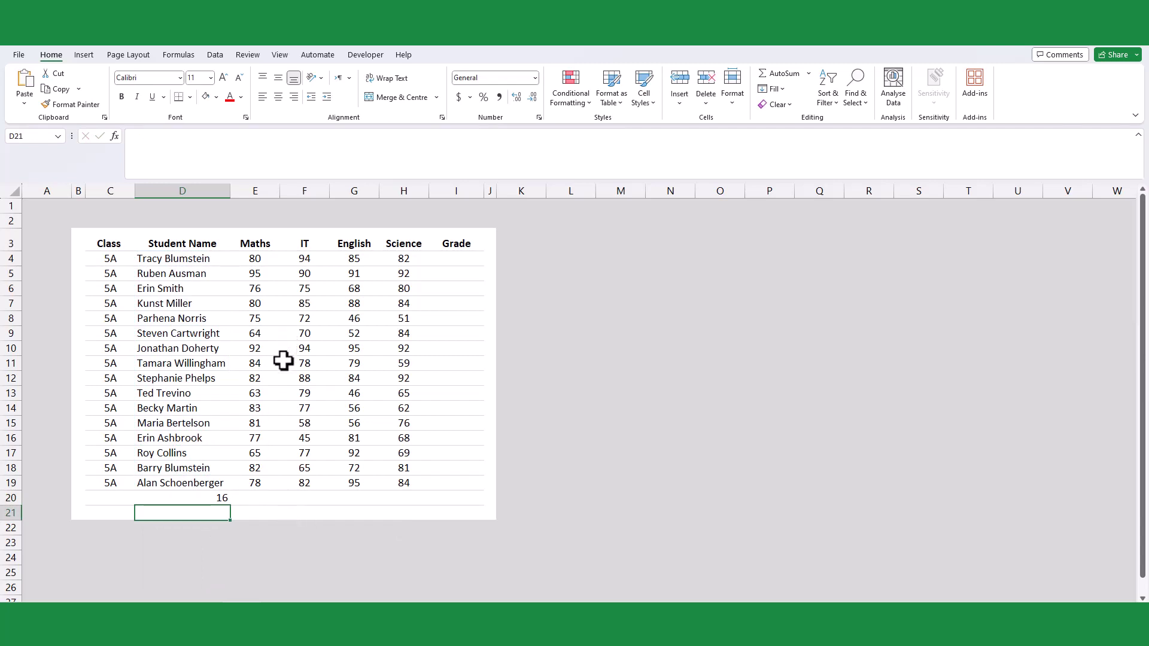
- Enter =SUM(E4:E19)/COUNTA(D4:D19) in E20 to get the Maths average 78.5625
click(268, 499)
text(=)
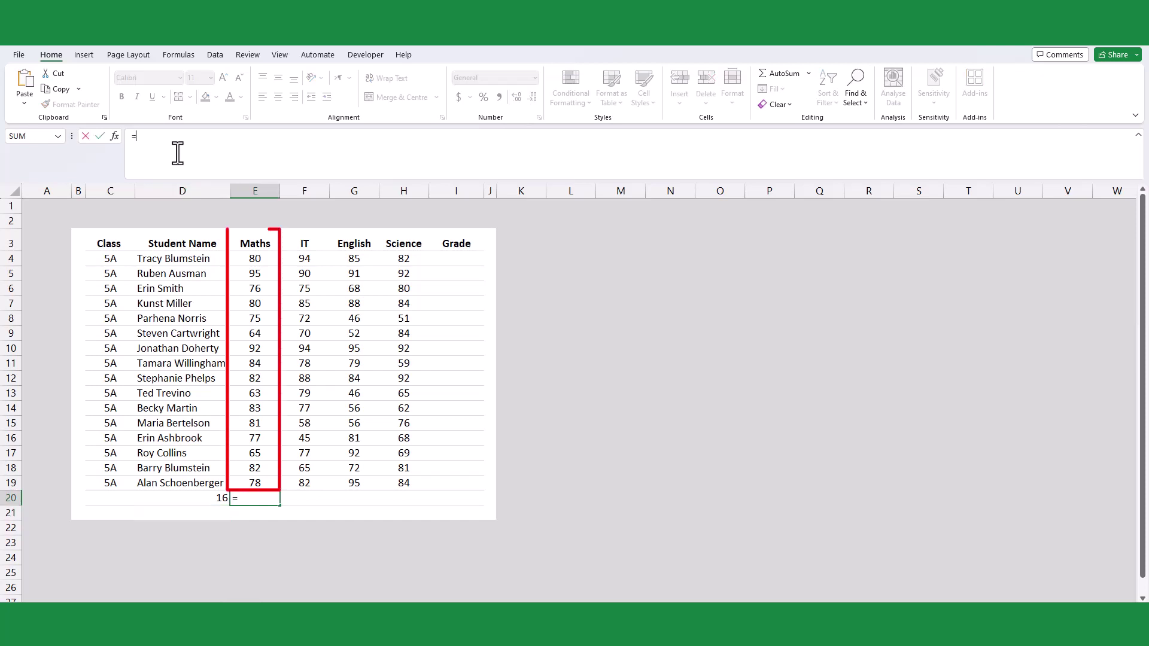
text(aver)
key(BackSpace)
key(BackSpace)
key(BackSpace)
key(BackSpace)
text(SUM()
drag(255, 258, 262, 469)
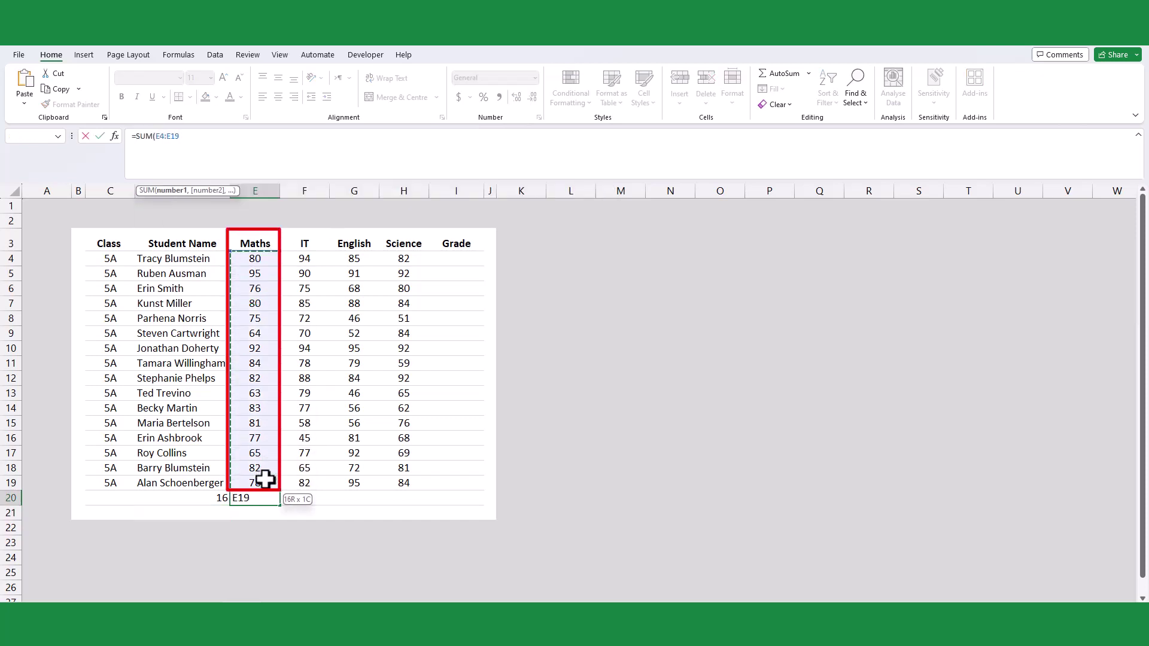
text()/coun)
key(Down)
key(Tab)
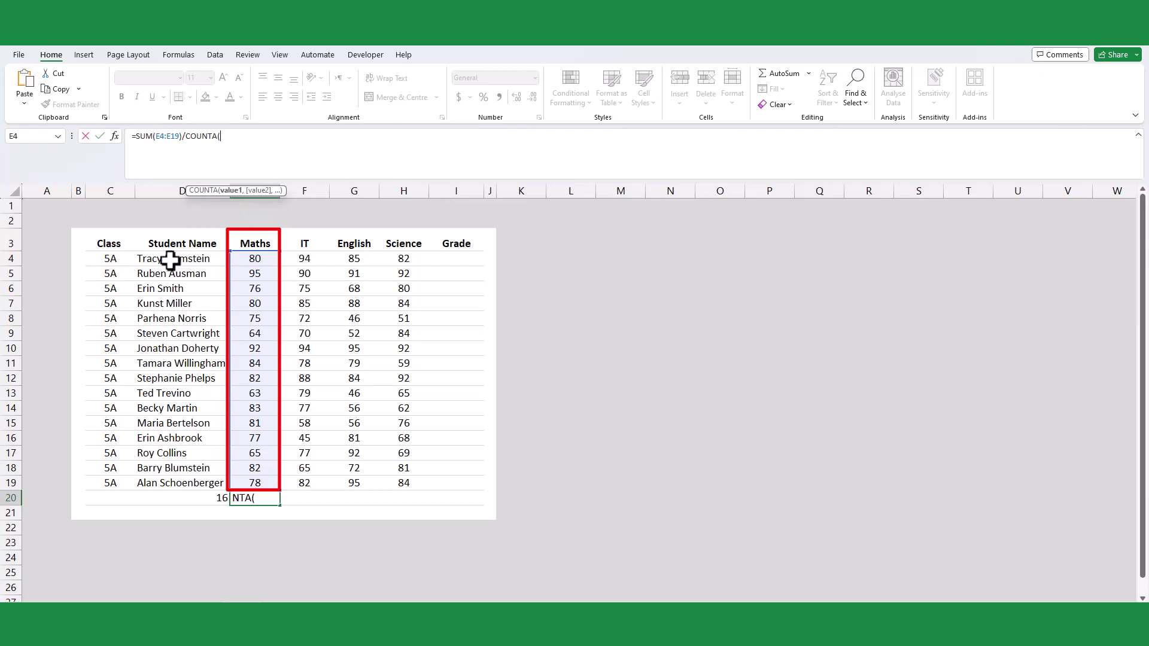
drag(163, 258, 167, 481)
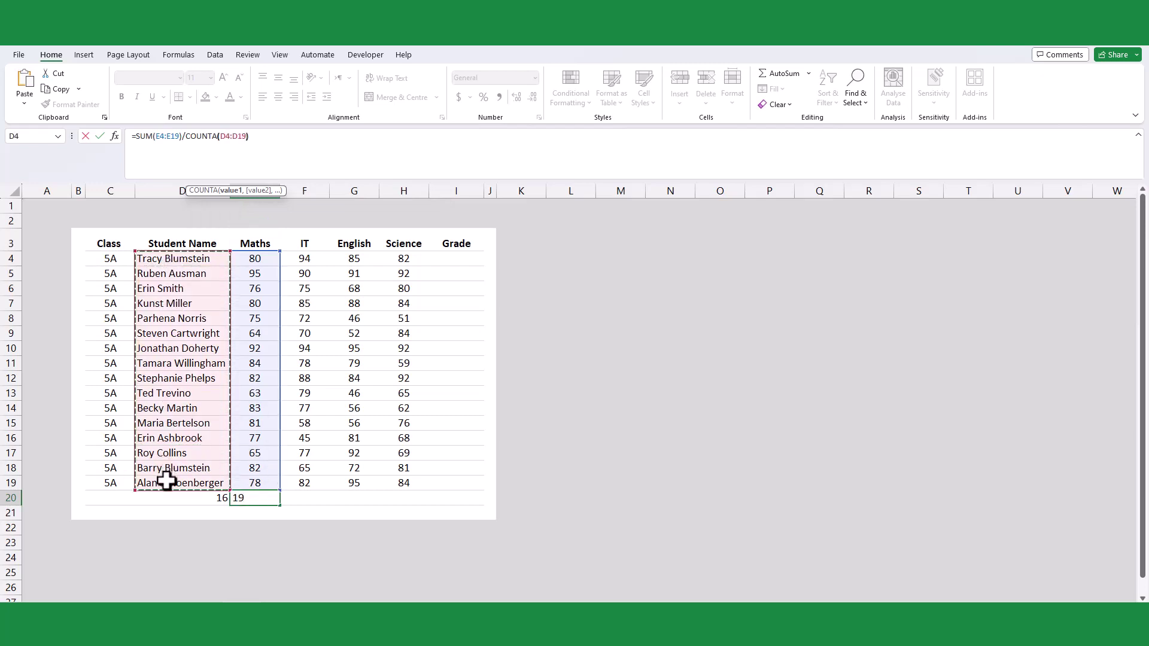
key(Return)
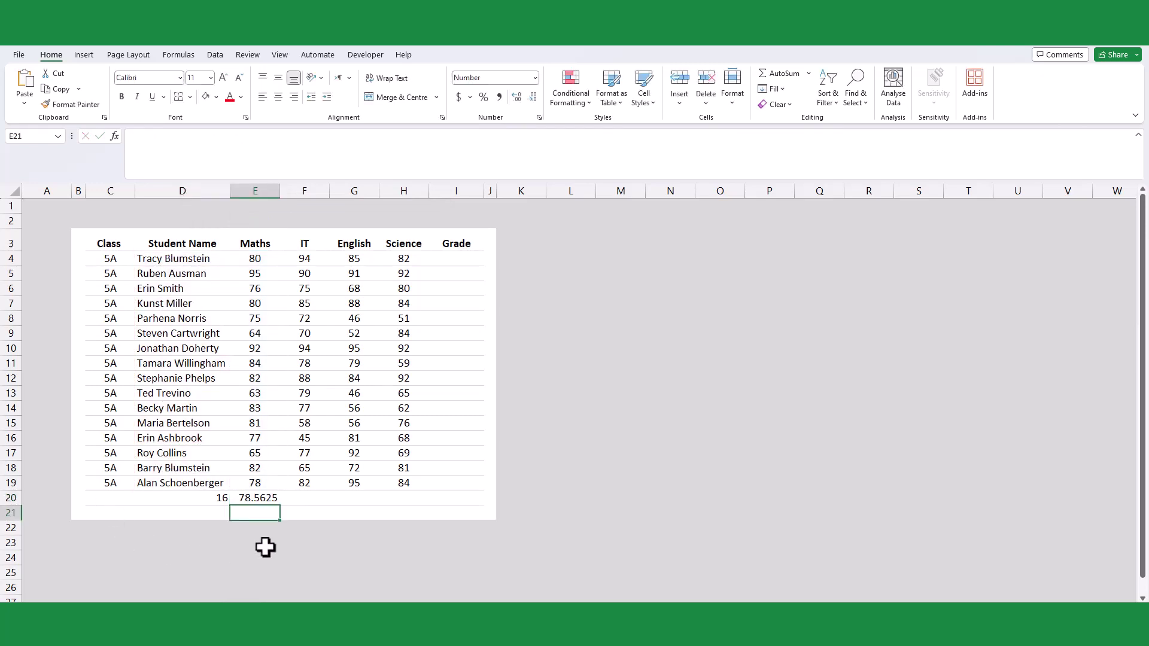
- Enter =LET(Students,D4:D19,Maths,E4:E19,SUM(Maths)/COUNTA(Students)) in E21
text(=let)
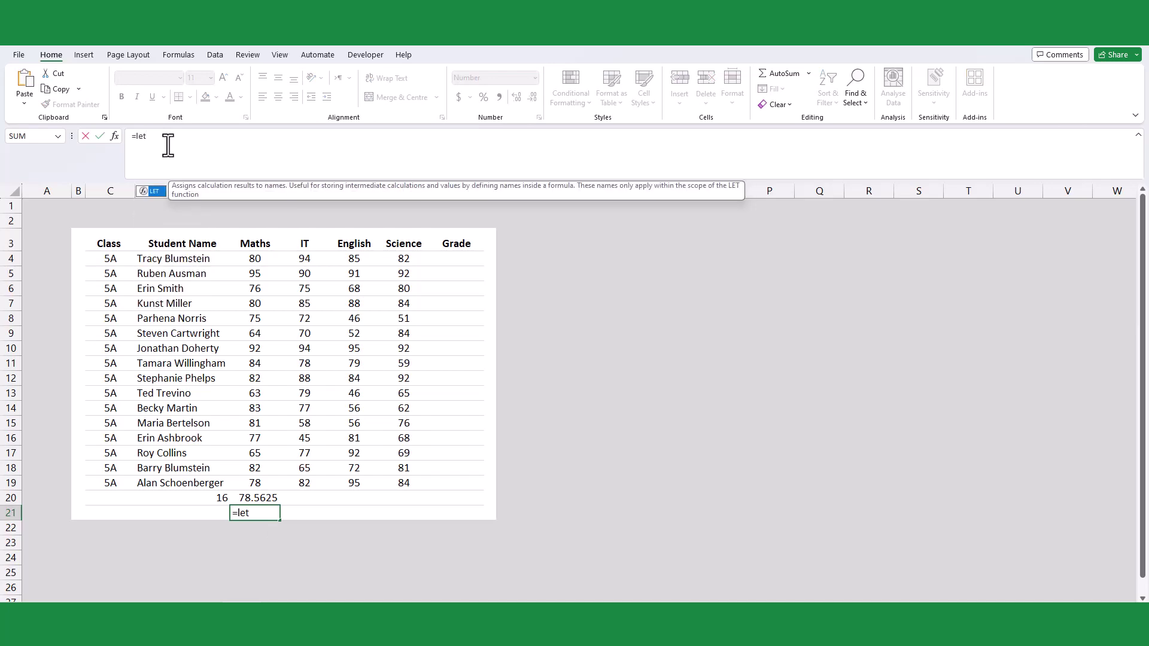
key(Tab)
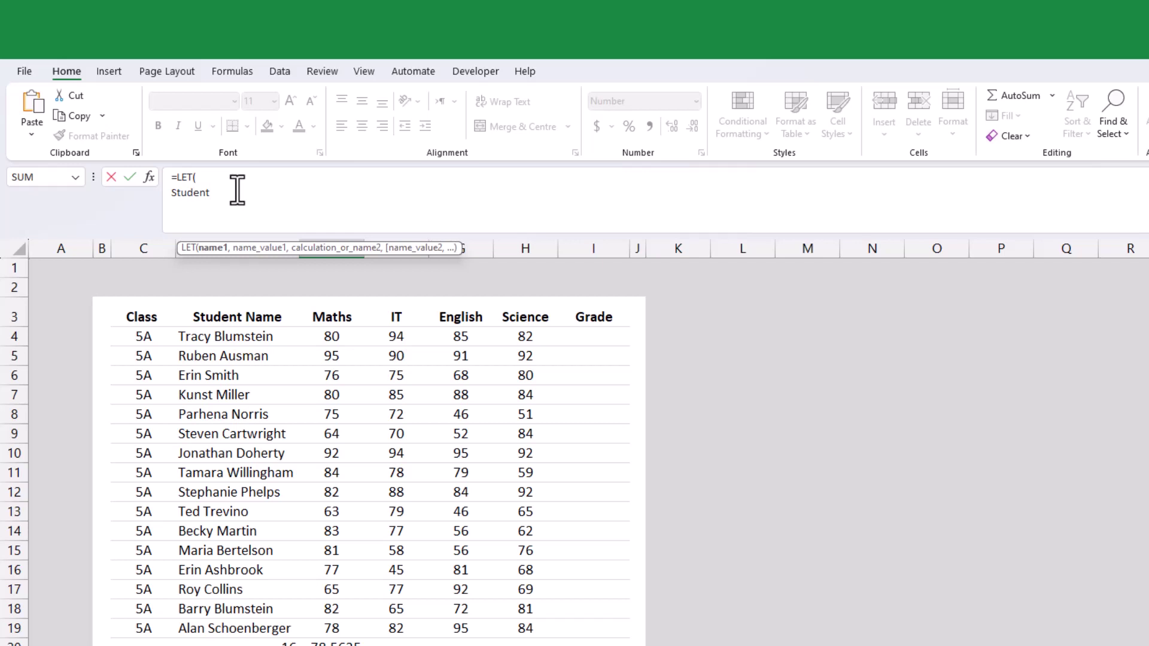
text(Students,)
drag(226, 341, 229, 627)
text(, )
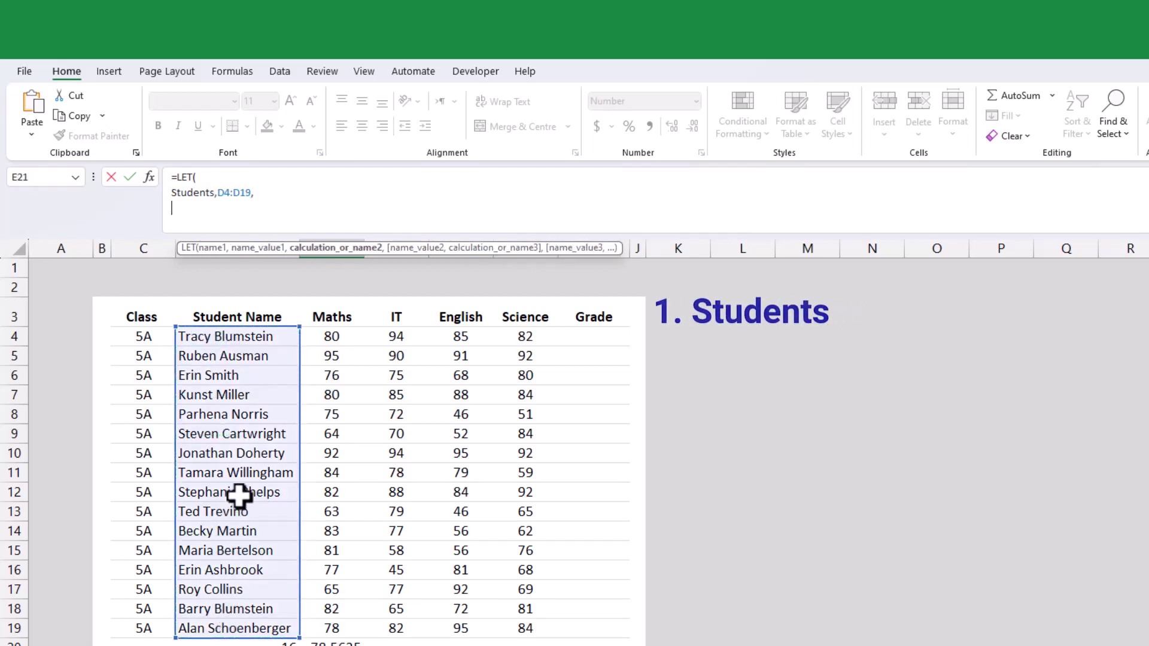
text(Maths,)
drag(331, 336, 326, 627)
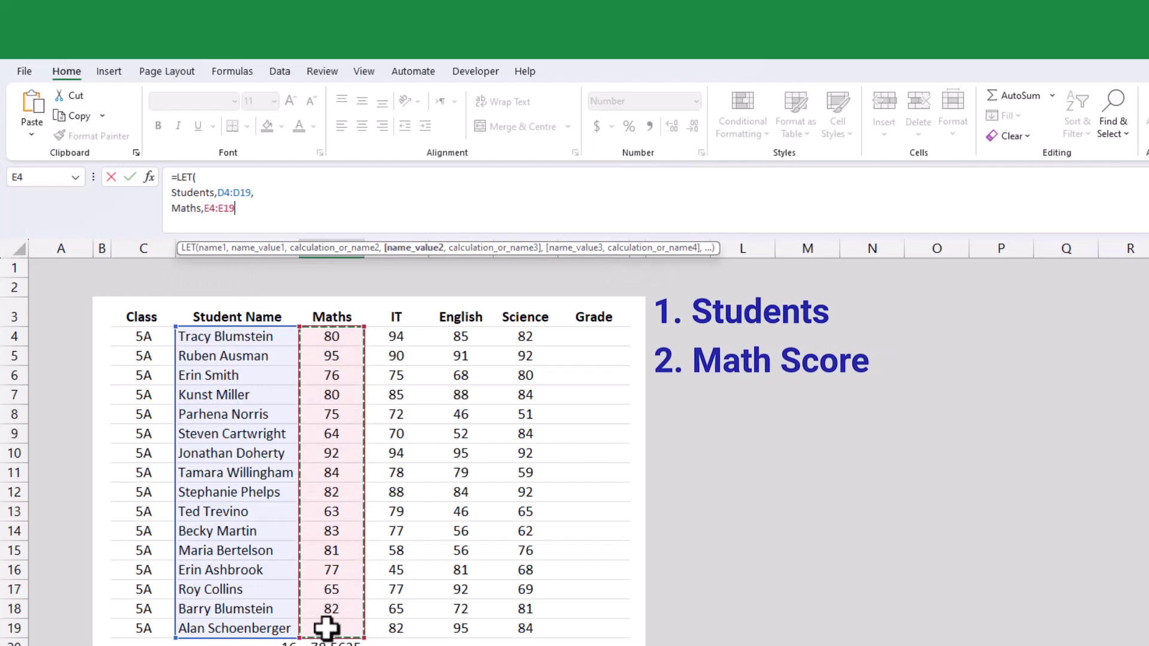
text(,SUM()
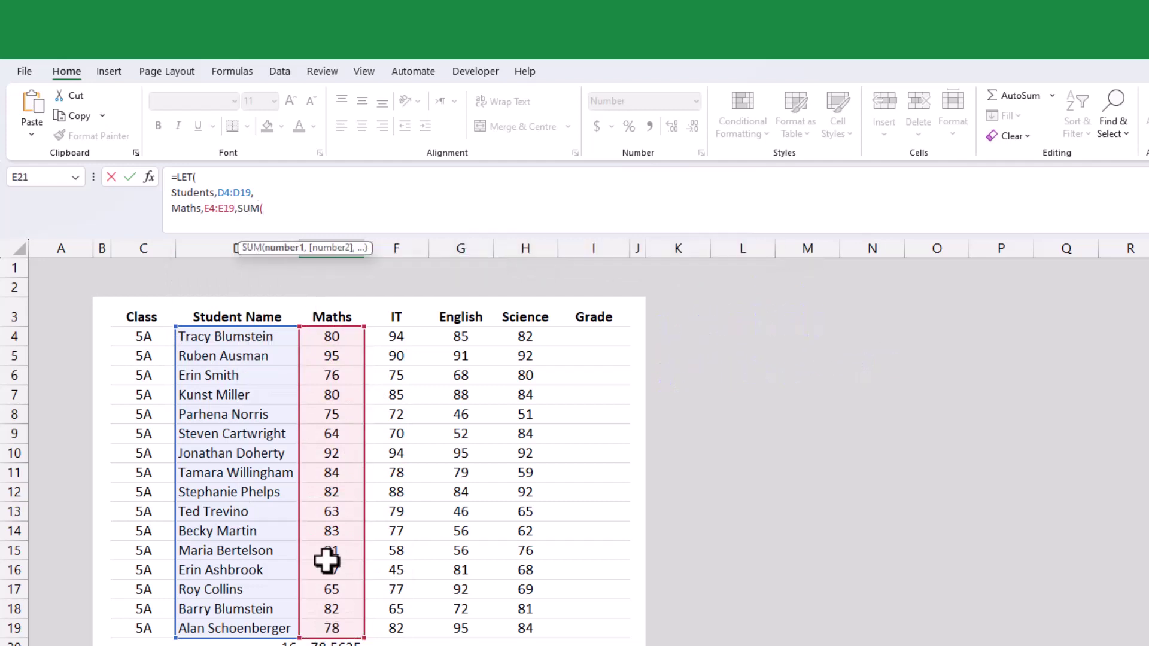
text(ma)
key(Down)
key(Down)
key(Down)
key(Tab)
text()/count)
key(Down)
key(Tab)
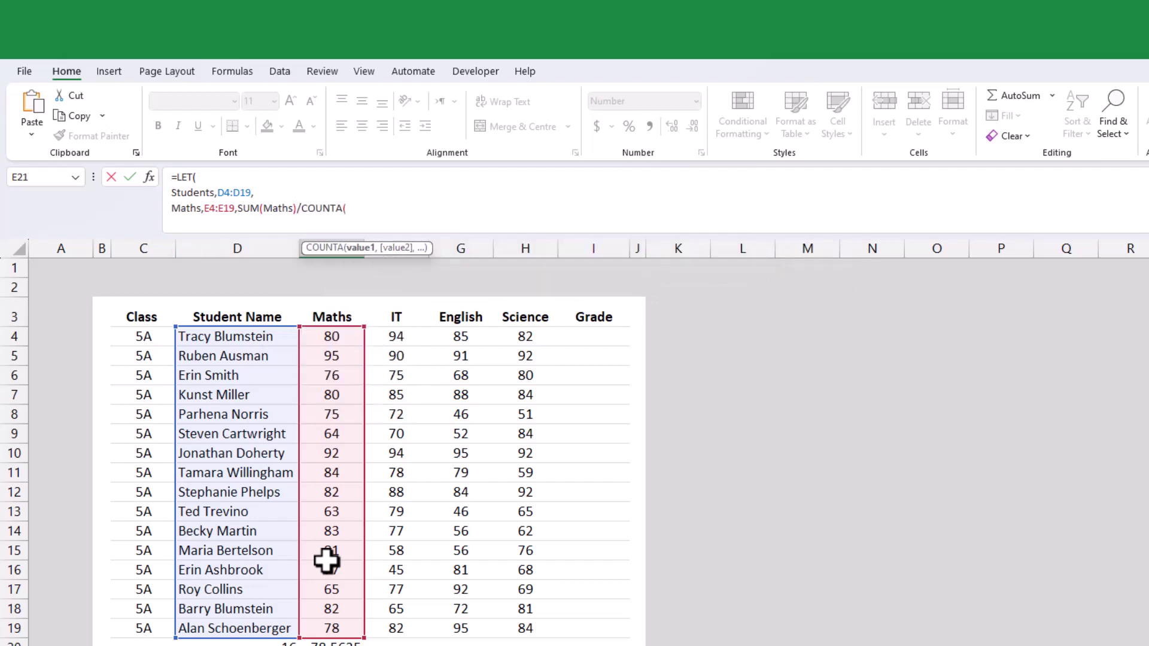
text(stu)
key(Tab)
text()))
key(Return)
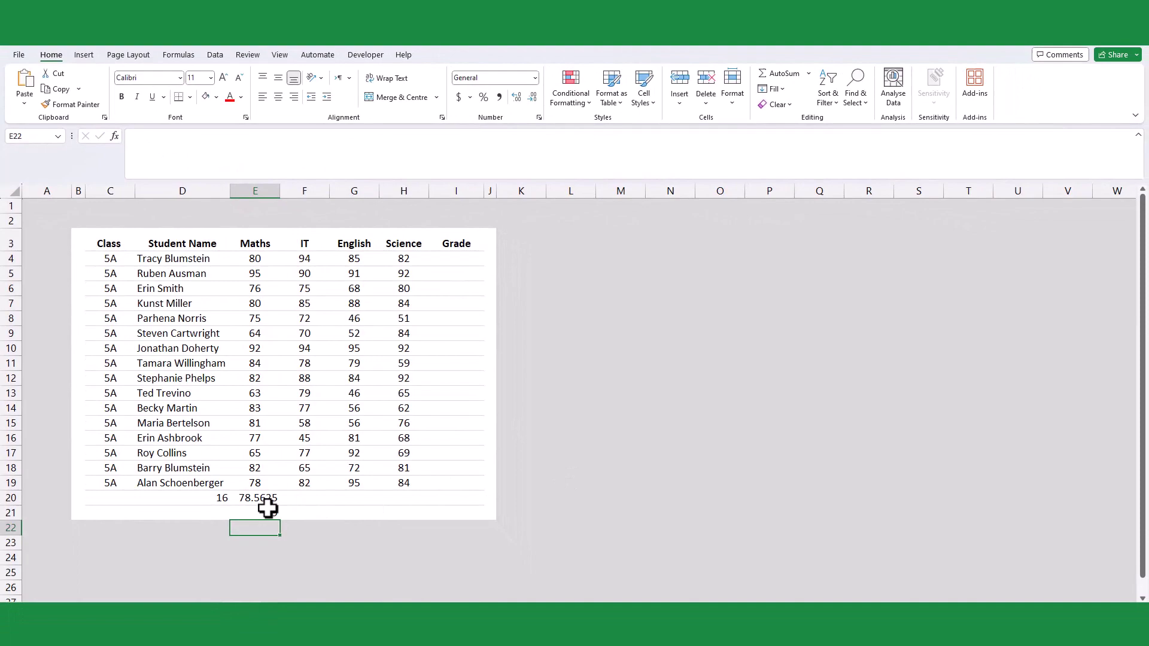
- Increase E21's decimals so it shows 78.5625, then select Grade cell I4
click(270, 534)
click(538, 102)
click(539, 101)
click(539, 102)
click(517, 99)
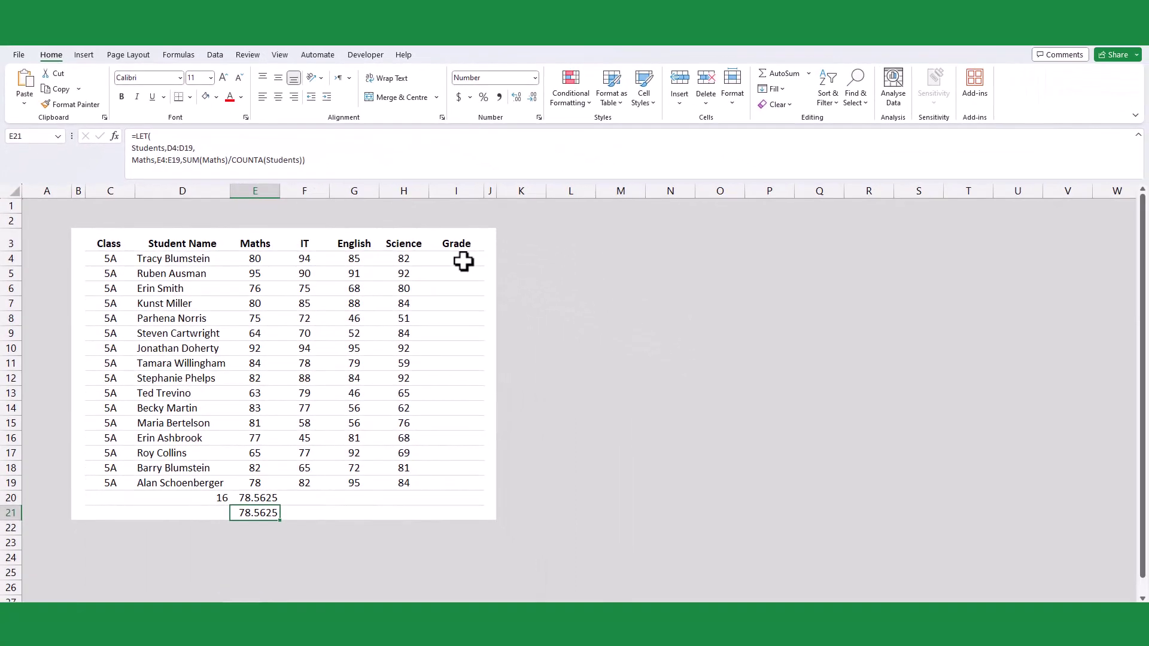
click(748, 421)
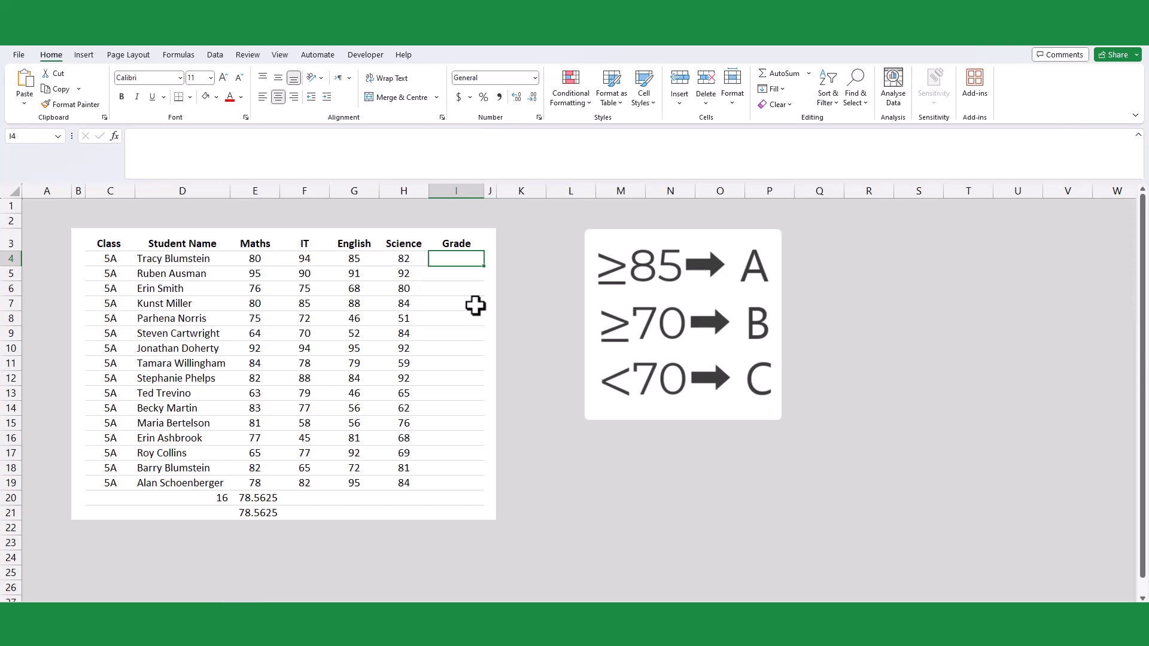
- Start an IFS formula in I4 with AVERAGE(E4:H4)>=85 returning "A"
click(227, 141)
text(=ifs)
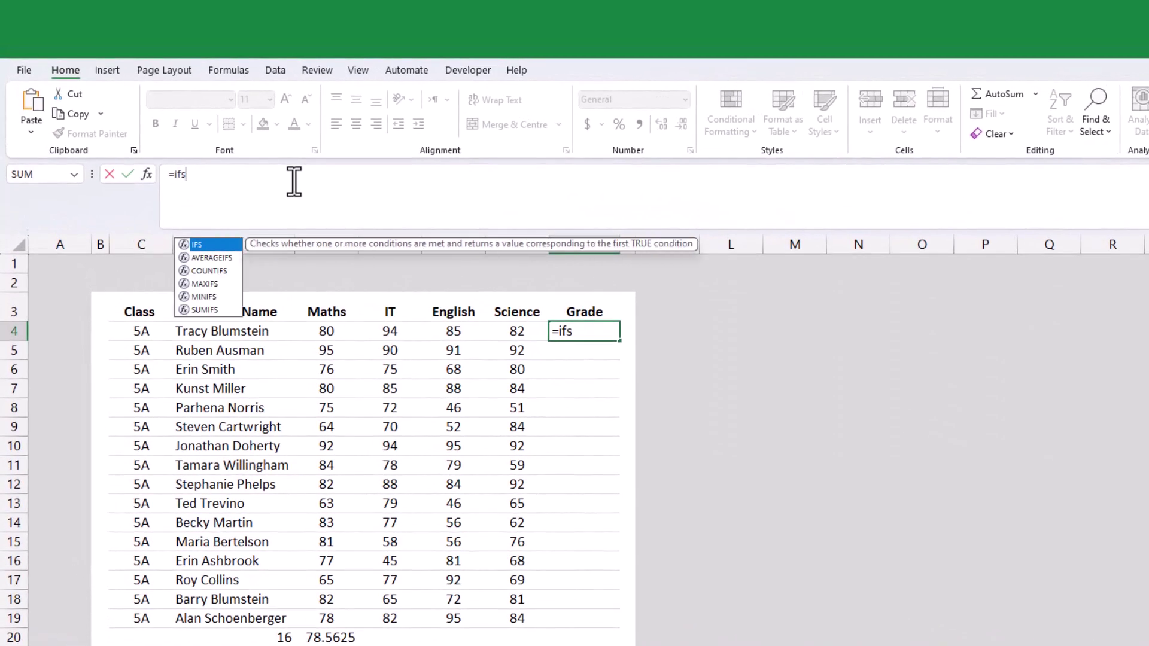
key(Tab)
key(alt+Return)
text(AVERAGE()
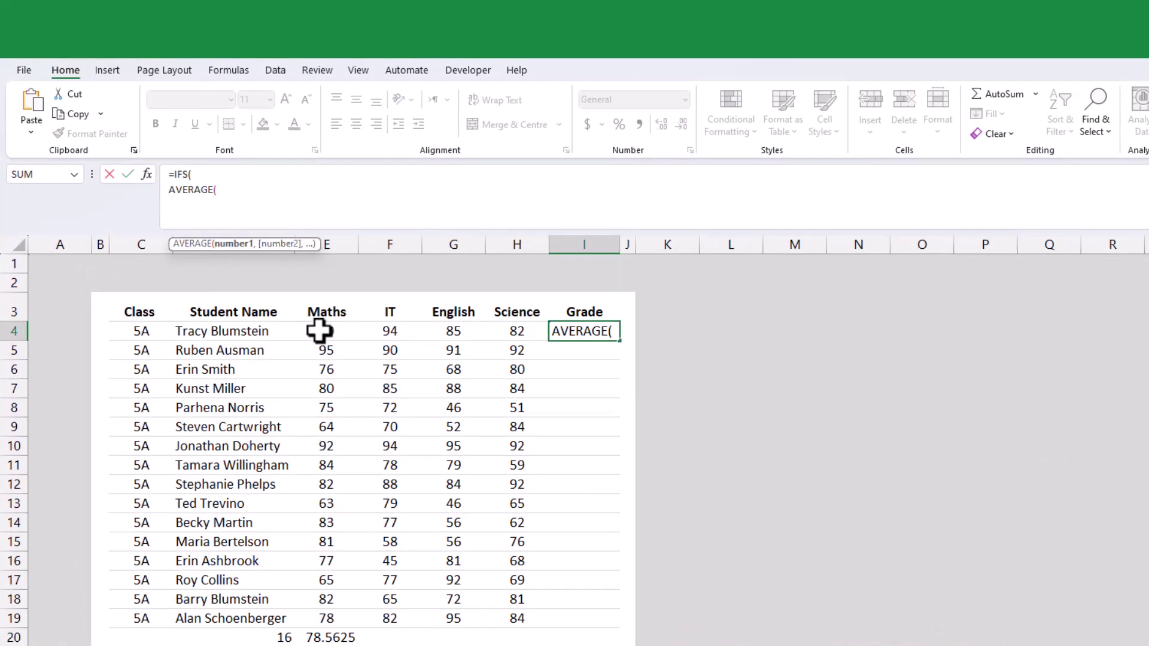
drag(321, 331, 502, 336)
text()>=)
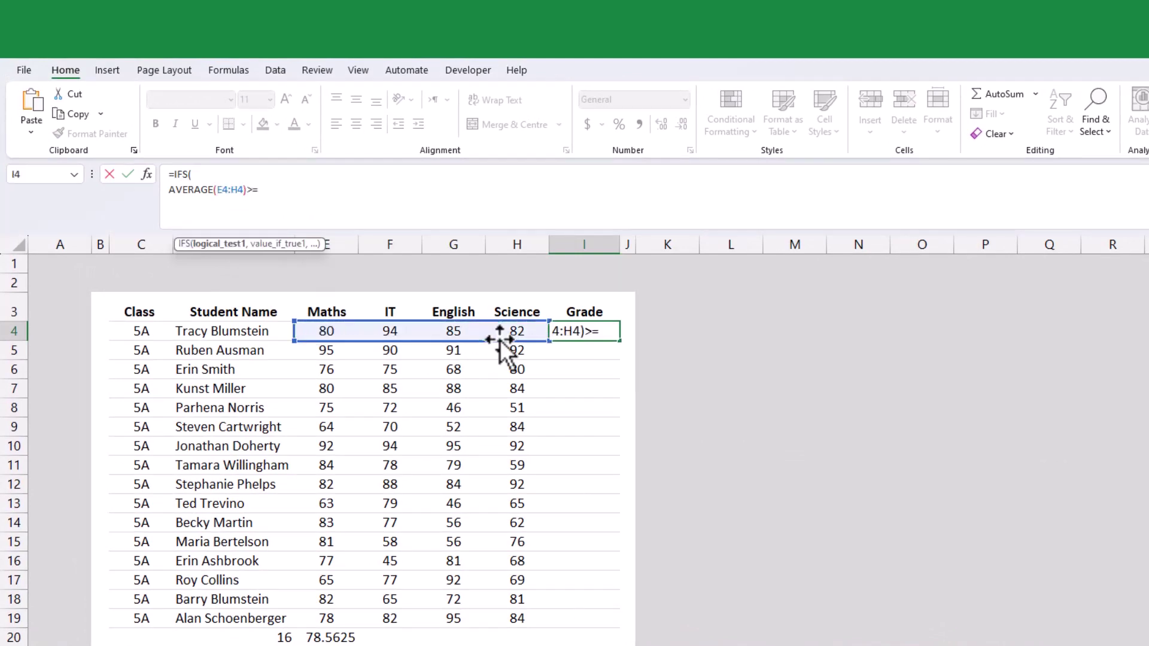
text(85,)
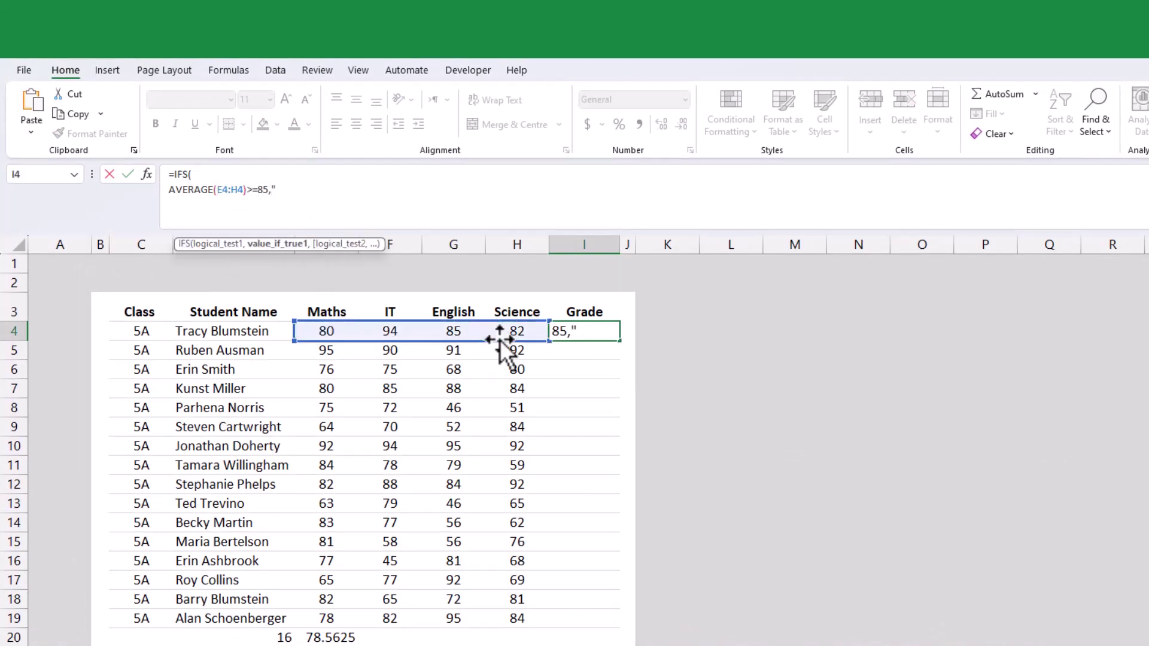
text("A",)
- Add a second IFS condition AVERAGE(E4:H4)>=70 returning "B"
key(alt+Return)
drag(171, 189, 275, 189)
click(200, 213)
text(AVERAGE(E4:H4)>=85)
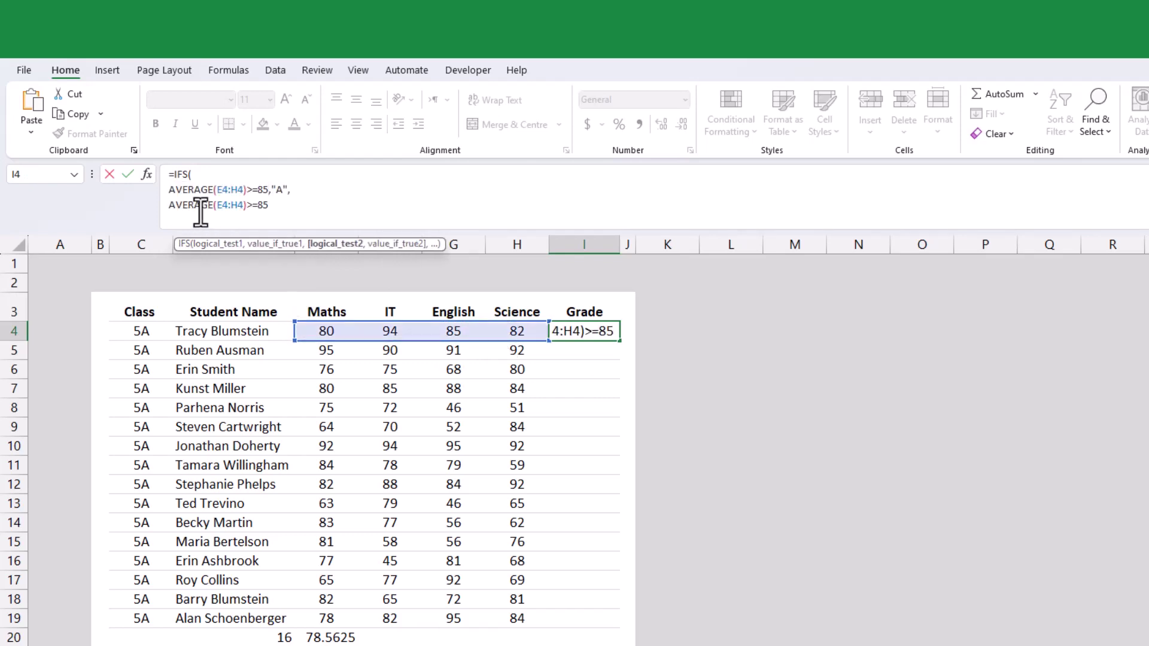
key(BackSpace)
key(BackSpace)
text(70,"B")
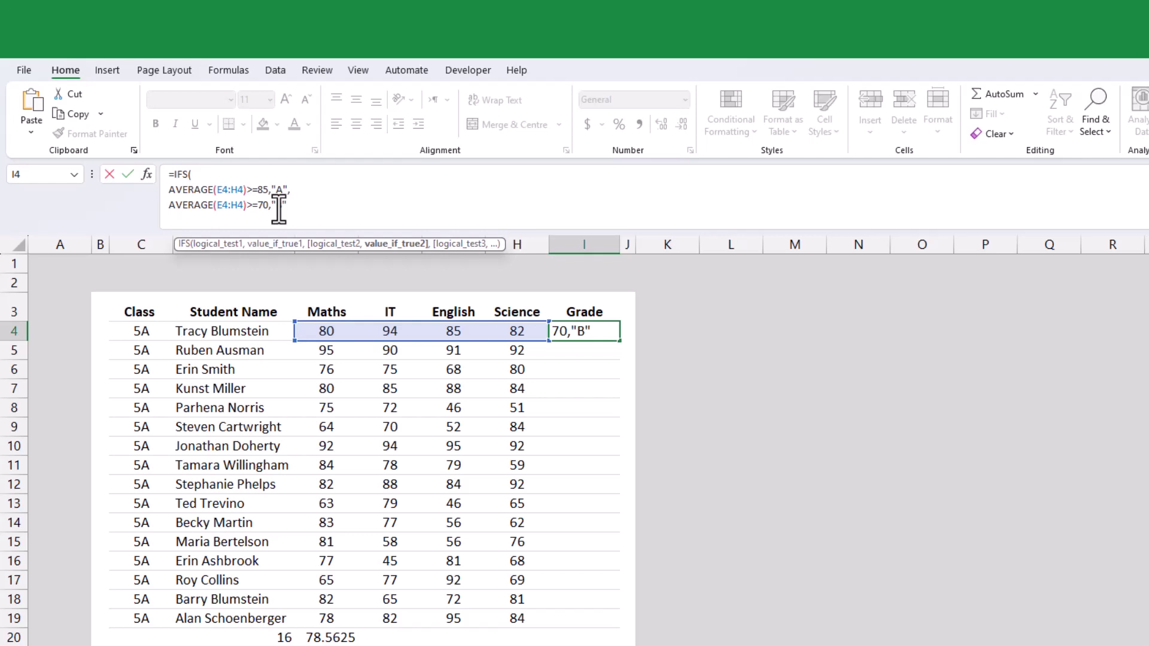
text(,)
- Add the AVERAGE(E4:H4)<70 "C" condition and fill the grade formula down to I19
key(alt+Return)
text(AVERAGE(E4:H4)>=85)
click(251, 220)
key(Delete)
key(Delete)
text(<)
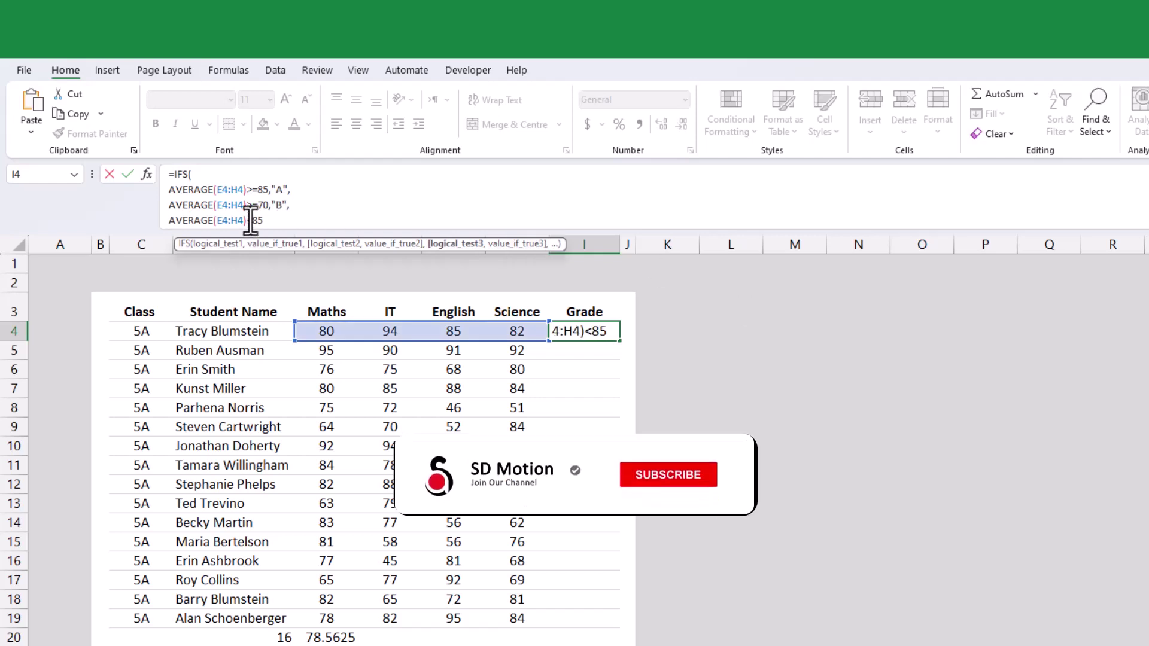
key(Delete)
key(Delete)
text(70,"C"))
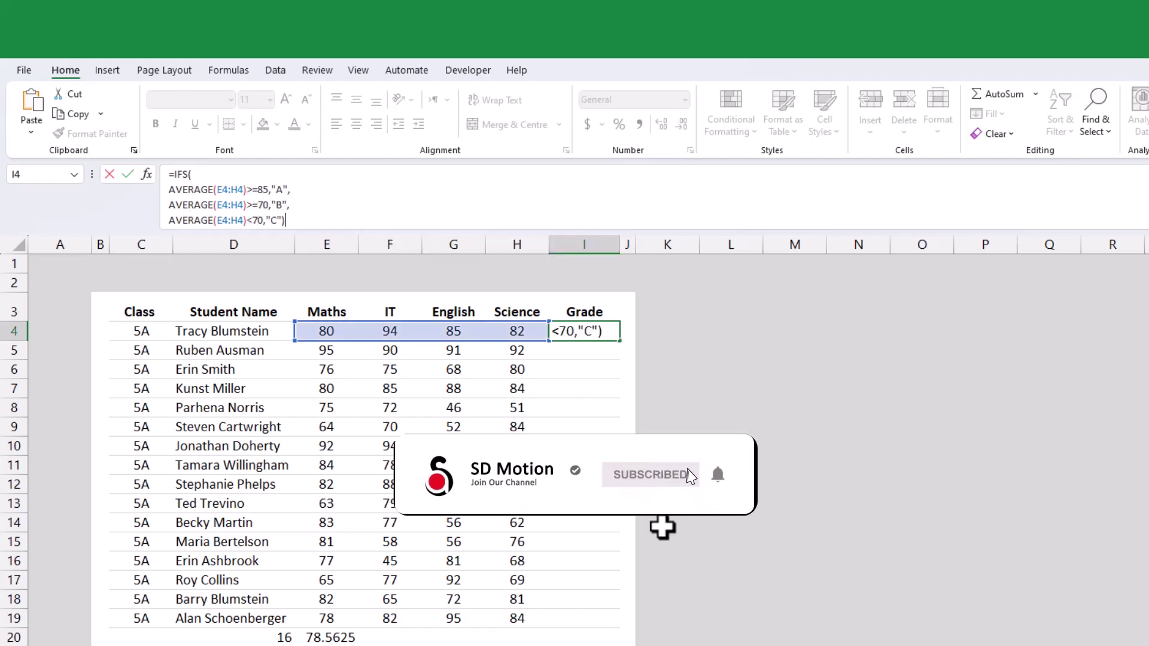
key(Return)
click(607, 335)
drag(620, 342, 604, 624)
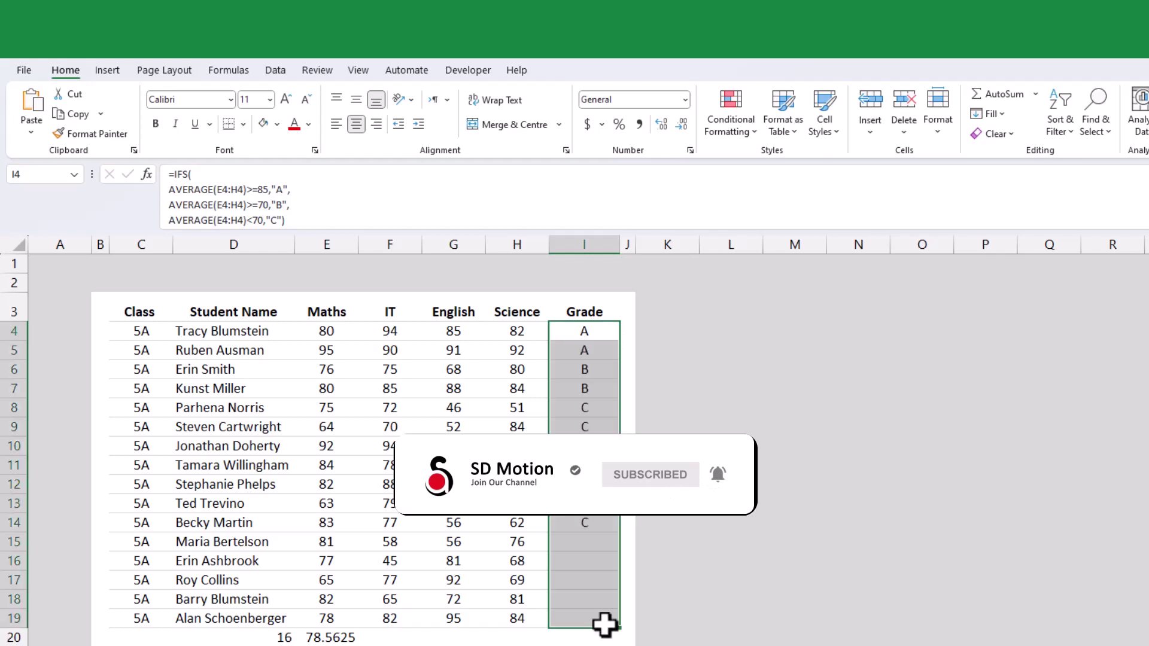
- Enter =LET(Avg,AVERAGE(E4:H4),IFS(Avg>=85,"A",Avg>=70,"B",Avg<70,"C")) in K4
click(658, 331)
text(=let)
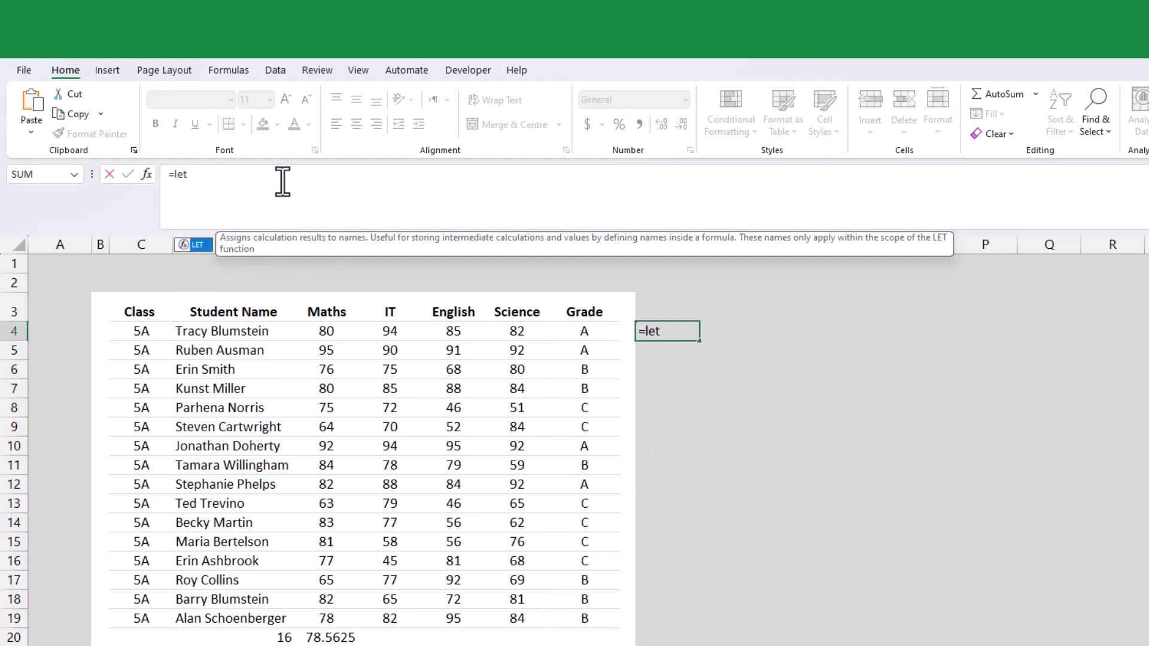
key(Tab)
text(Avg)
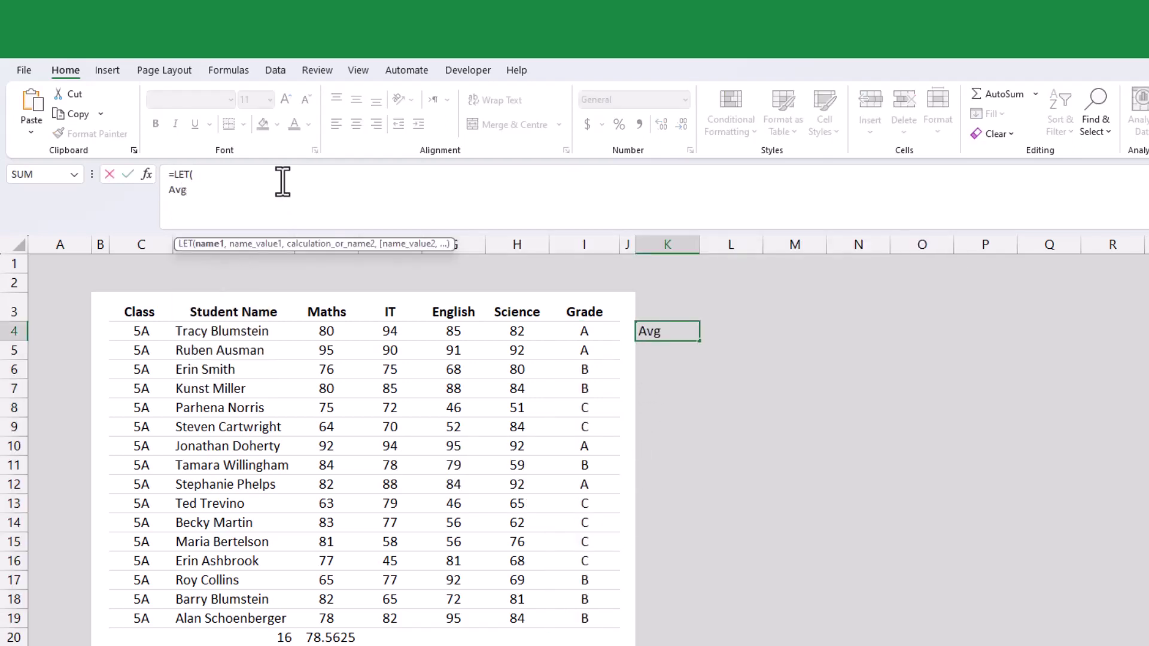
text(,ave)
key(Tab)
drag(323, 331, 539, 333)
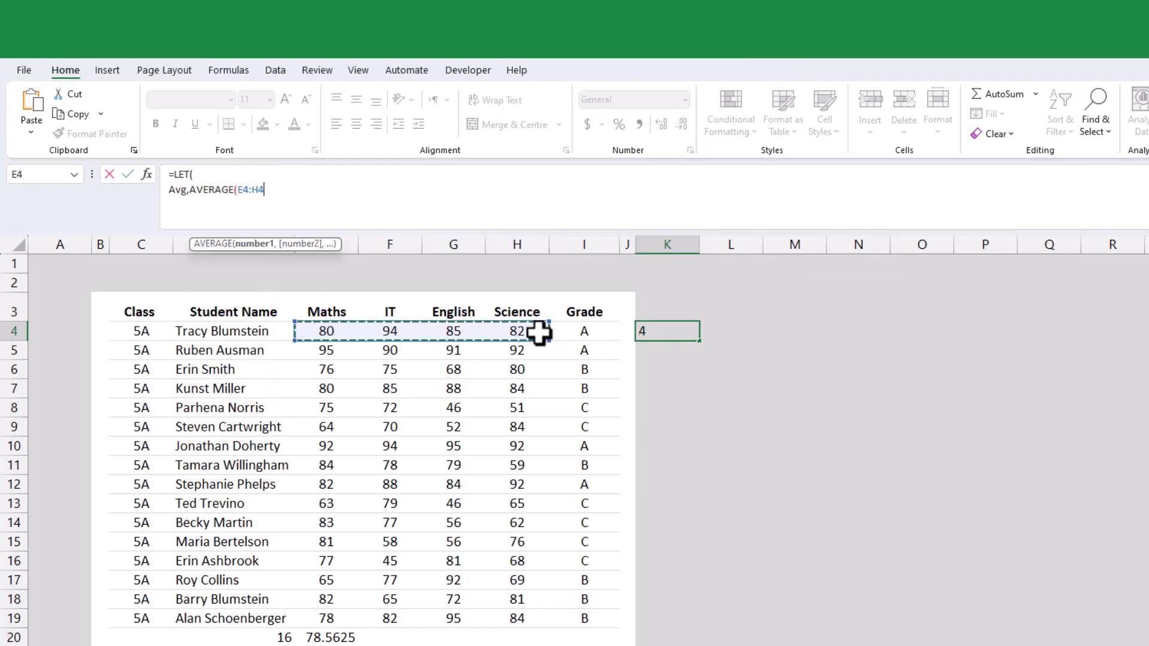
text(),)
key(alt+Return)
text(ifs)
key(Tab)
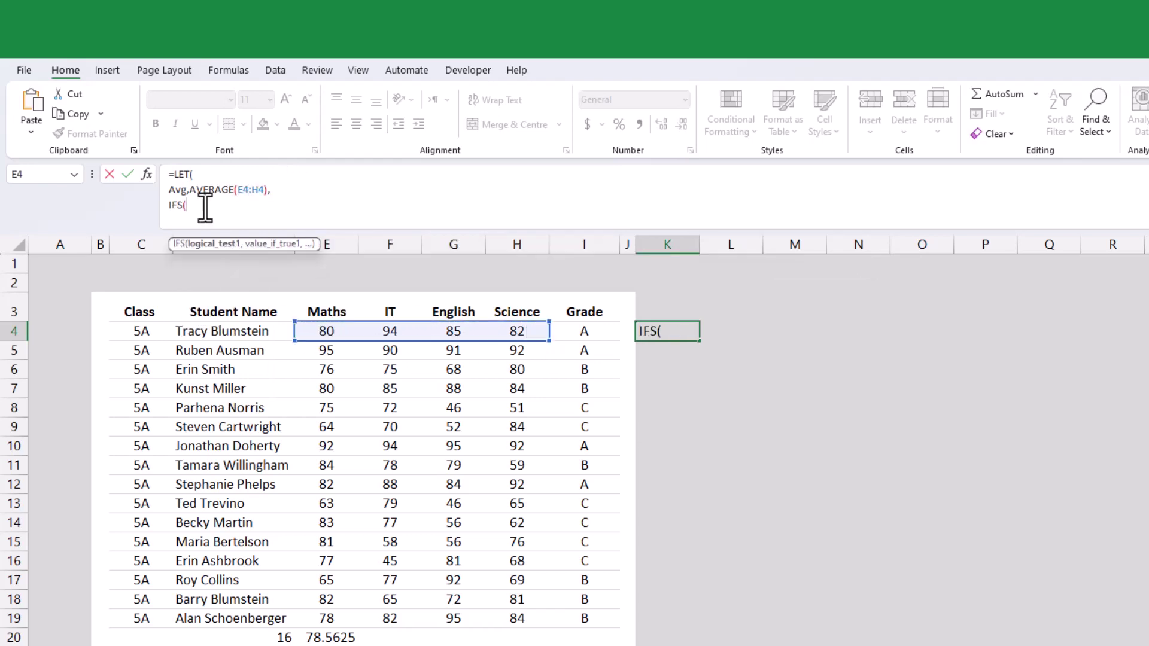
text(avg)
key(Tab)
text(>=85,)
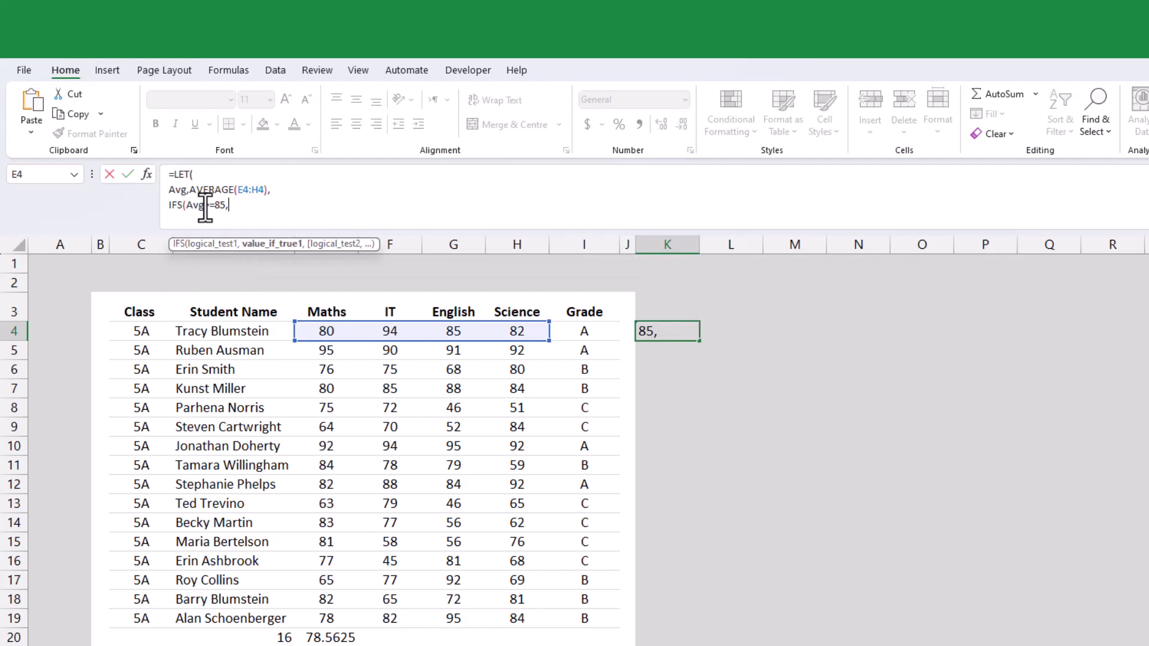
text("A",Avg>=70,"B",)
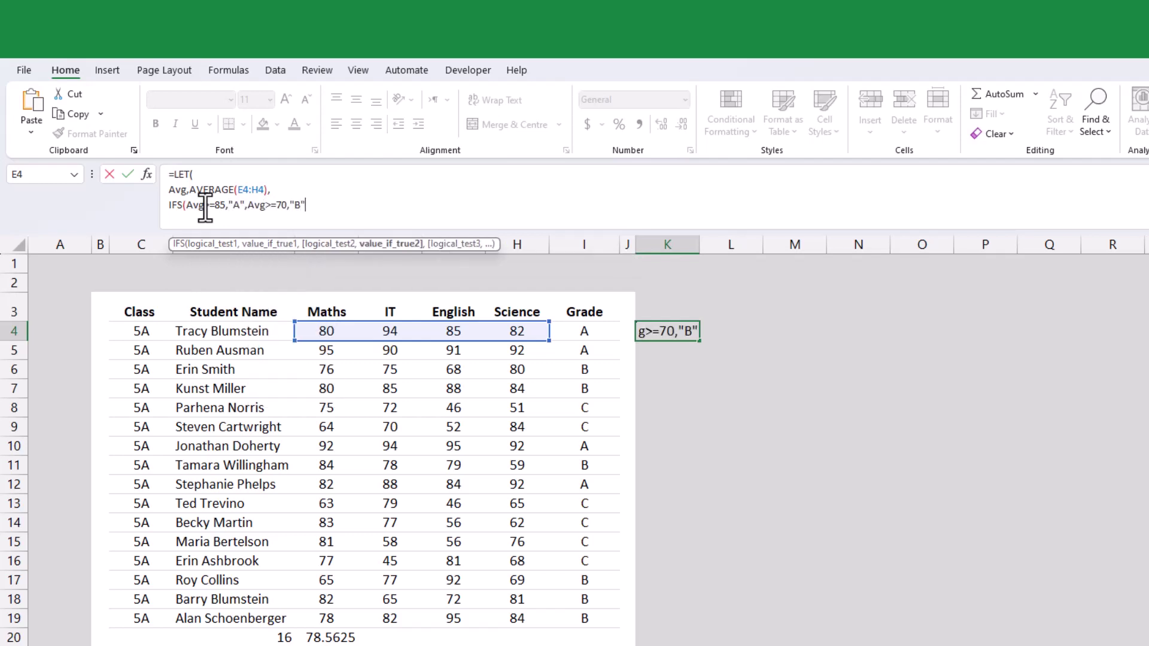
text(Avg<70,"C")
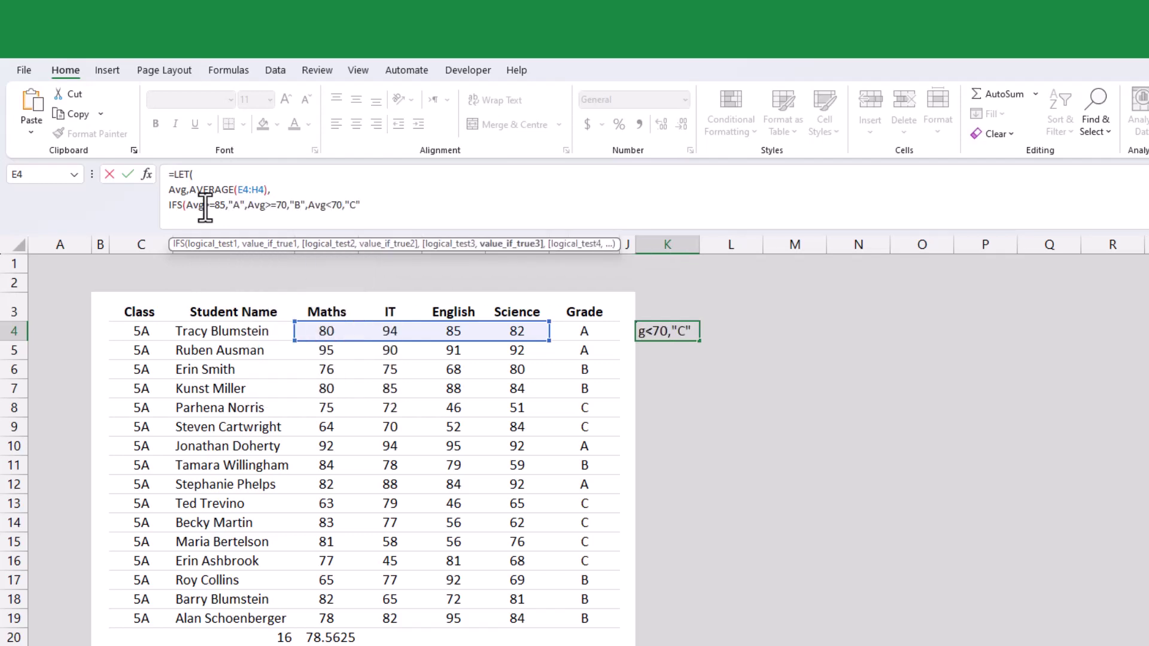
text()))
key(Return)
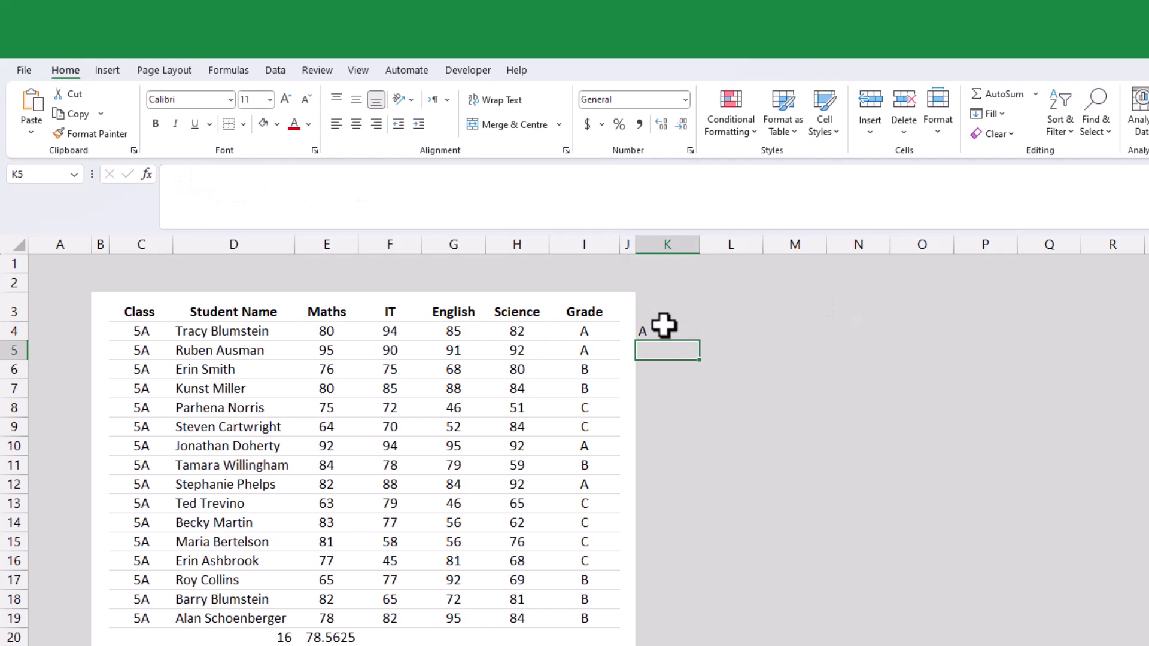
- Fill the LET grade formula from K4 down to K19
click(664, 325)
drag(699, 344, 693, 625)
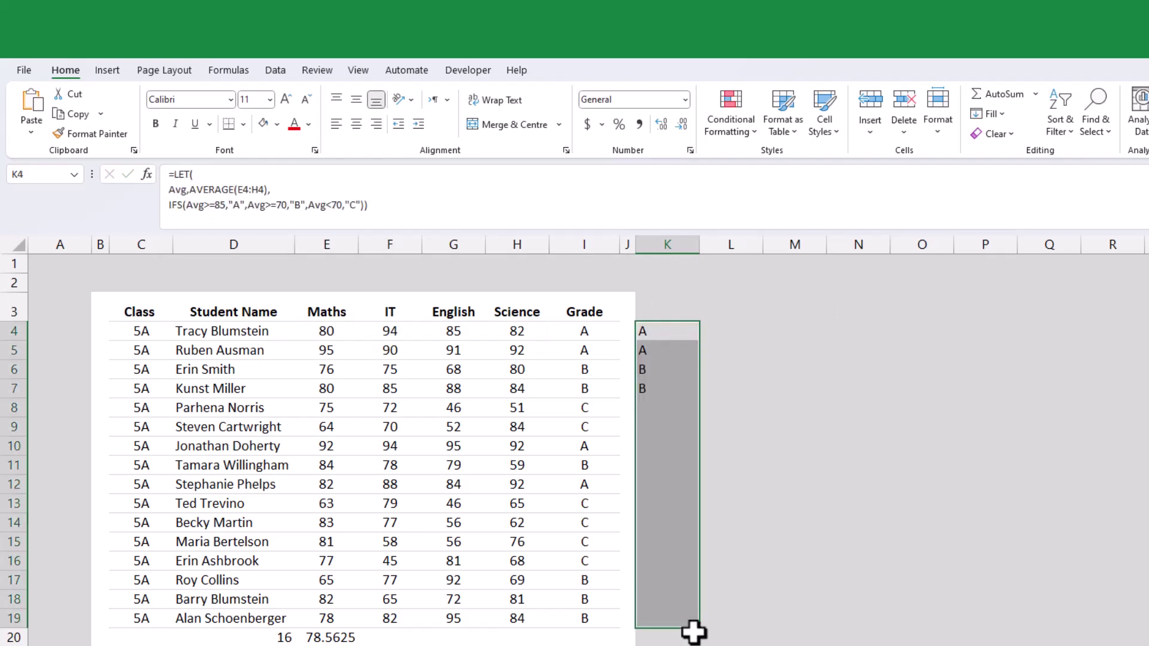
click(793, 564)
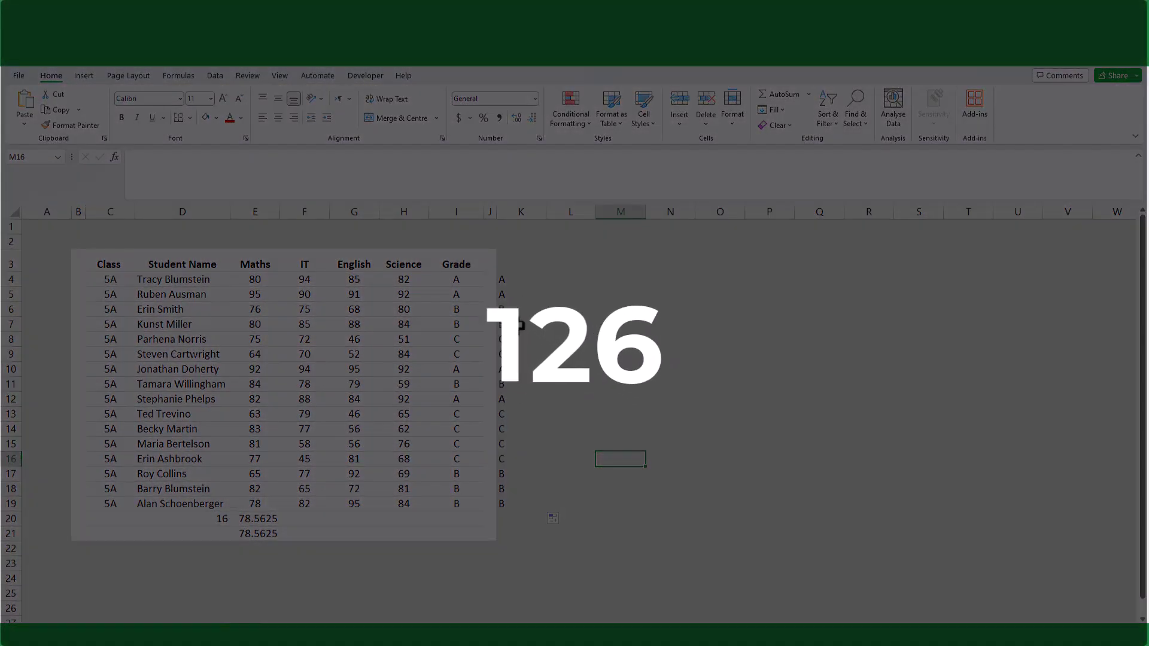
- Review K4's LET formula, then bring up the sales sheet with the Sales Record list
click(506, 277)
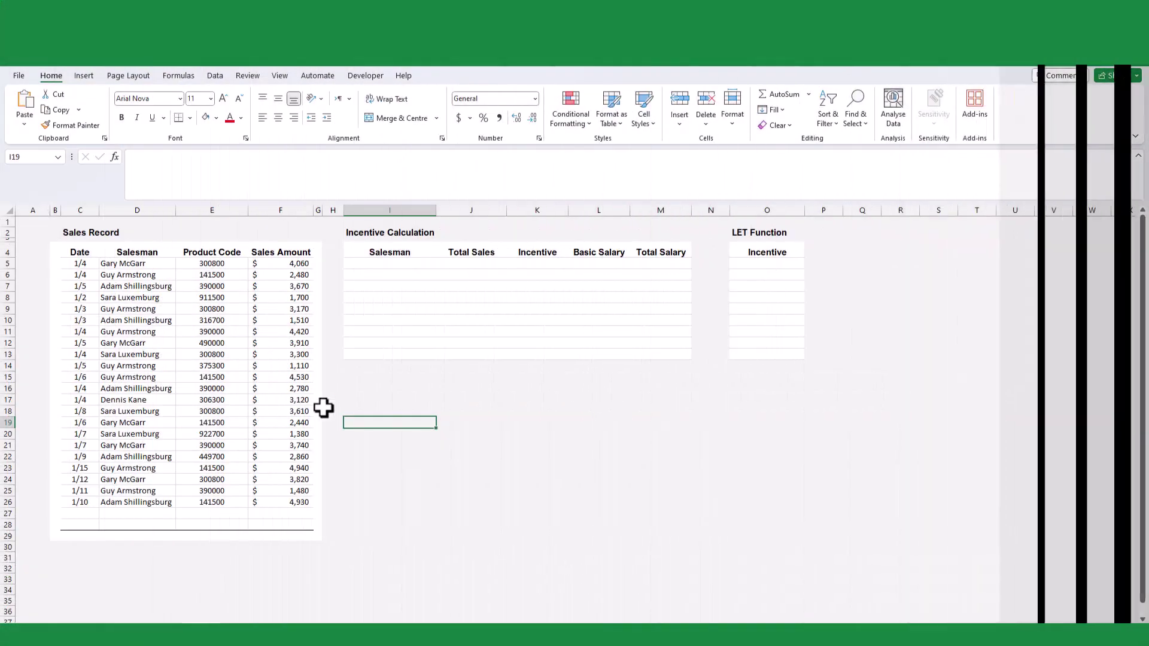
click(464, 436)
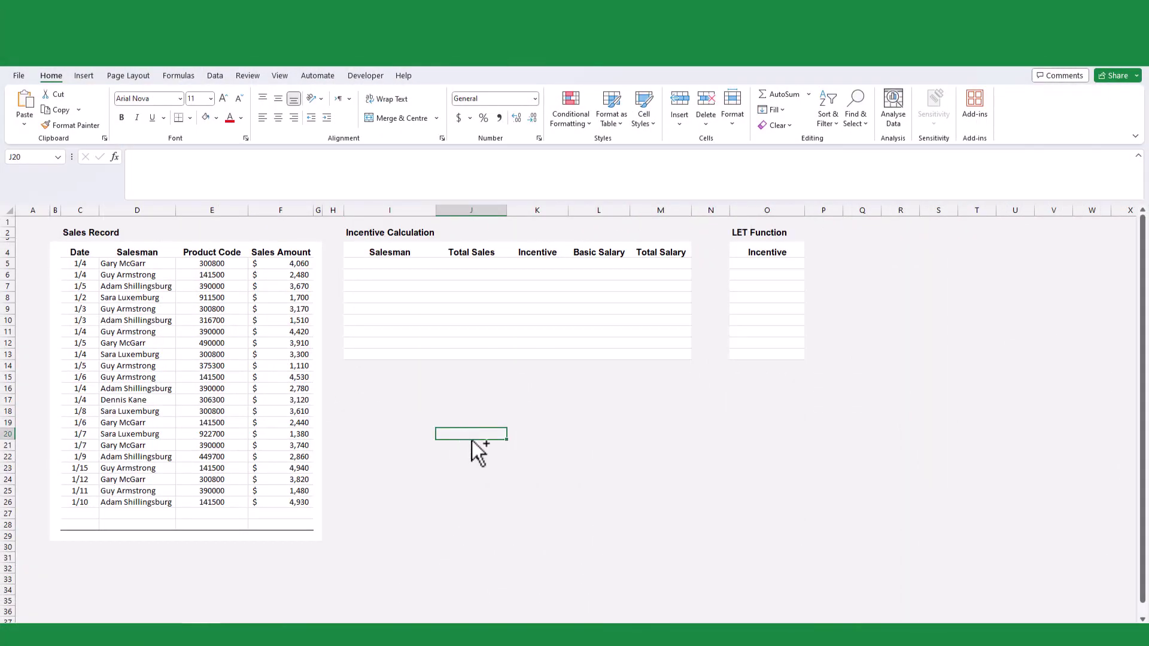
ctrl+scroll(479, 453, up, 2)
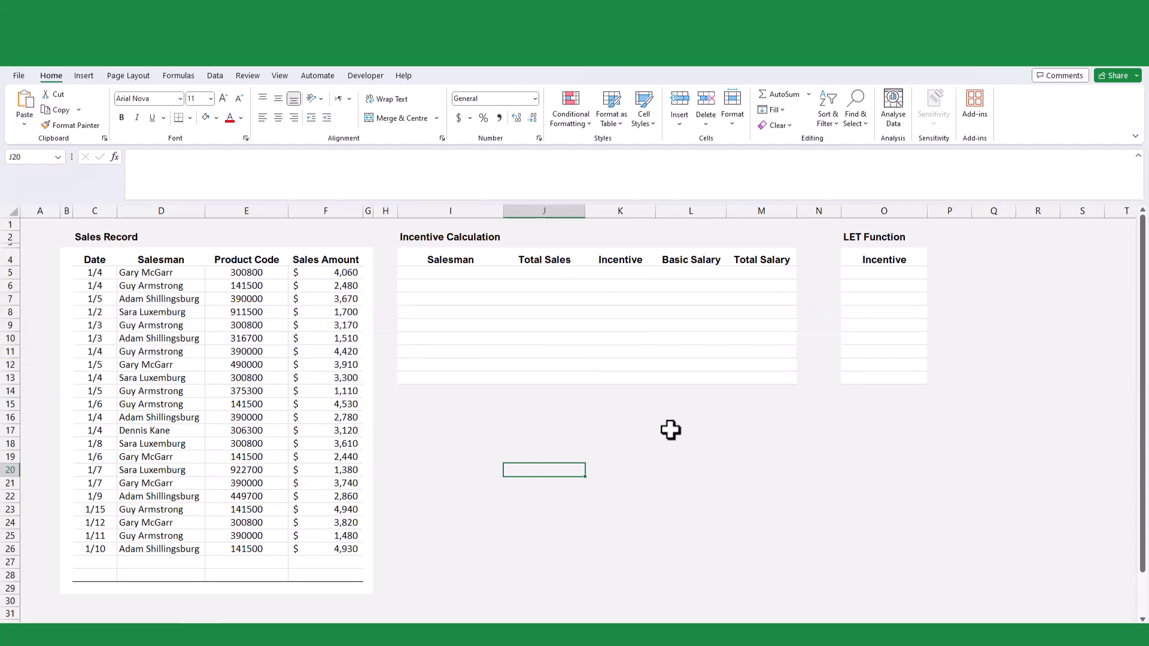
- Convert the Sales Record range C4:F28 into table Table2 with headers and the None style
key(ctrl+a)
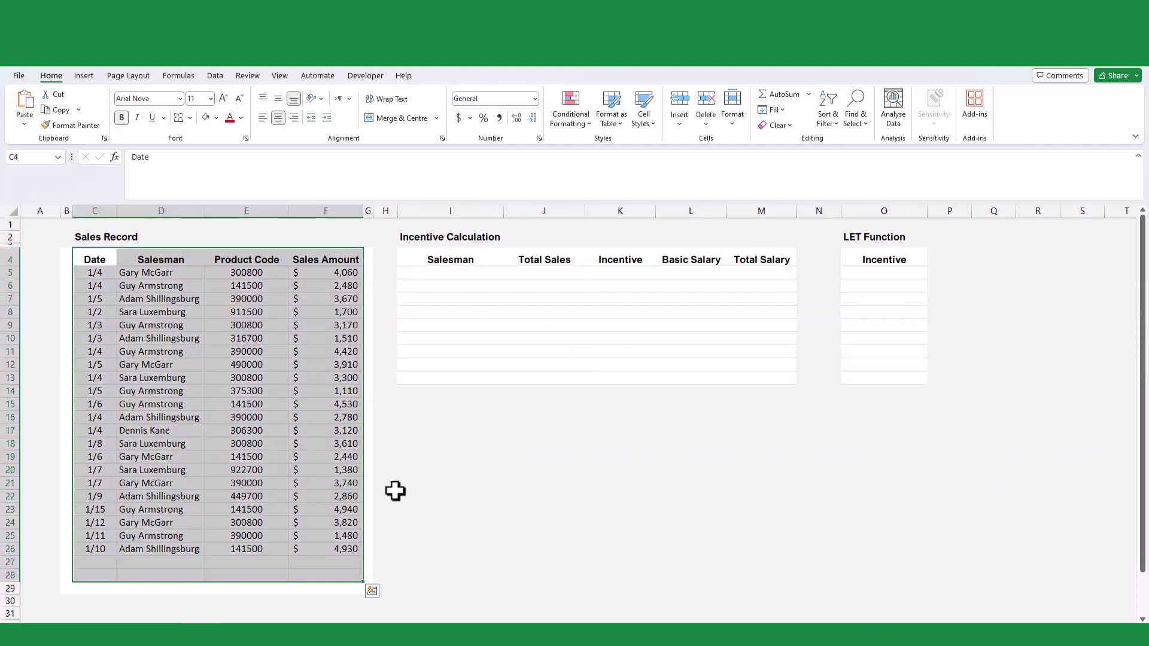
key(ctrl+t)
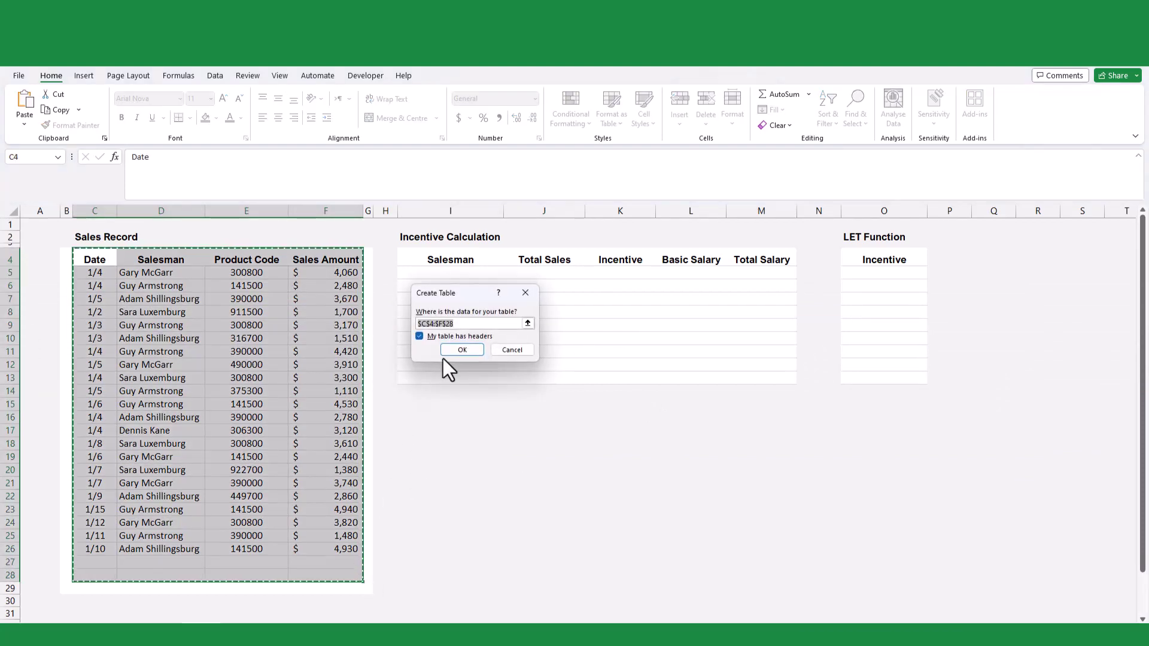
click(467, 350)
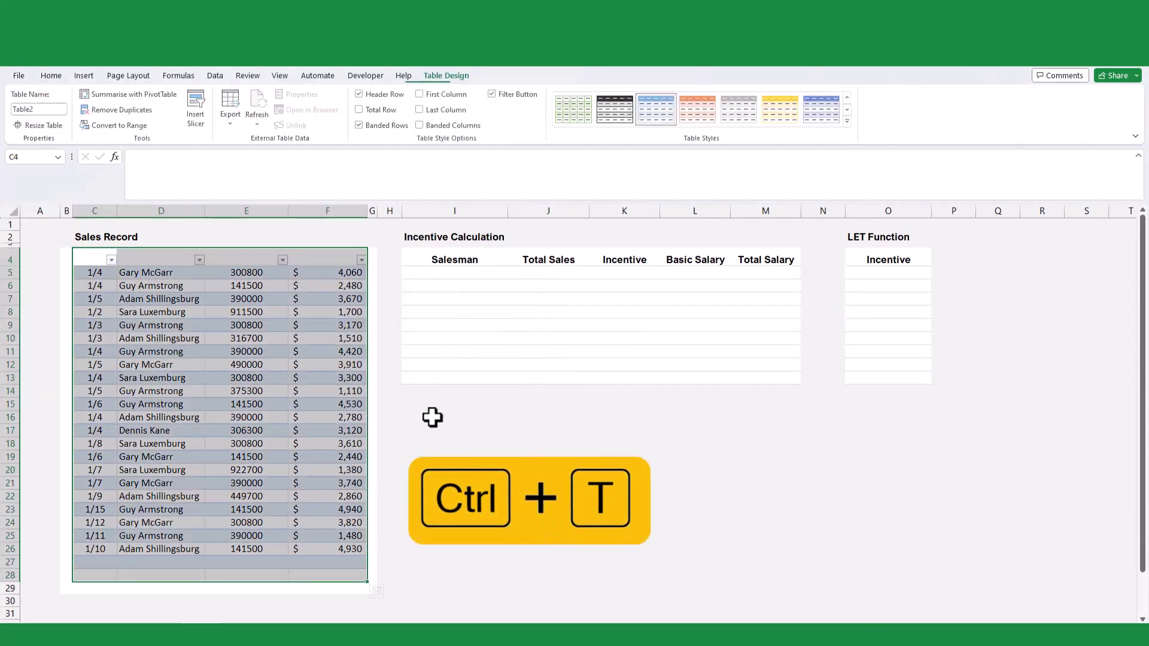
click(848, 120)
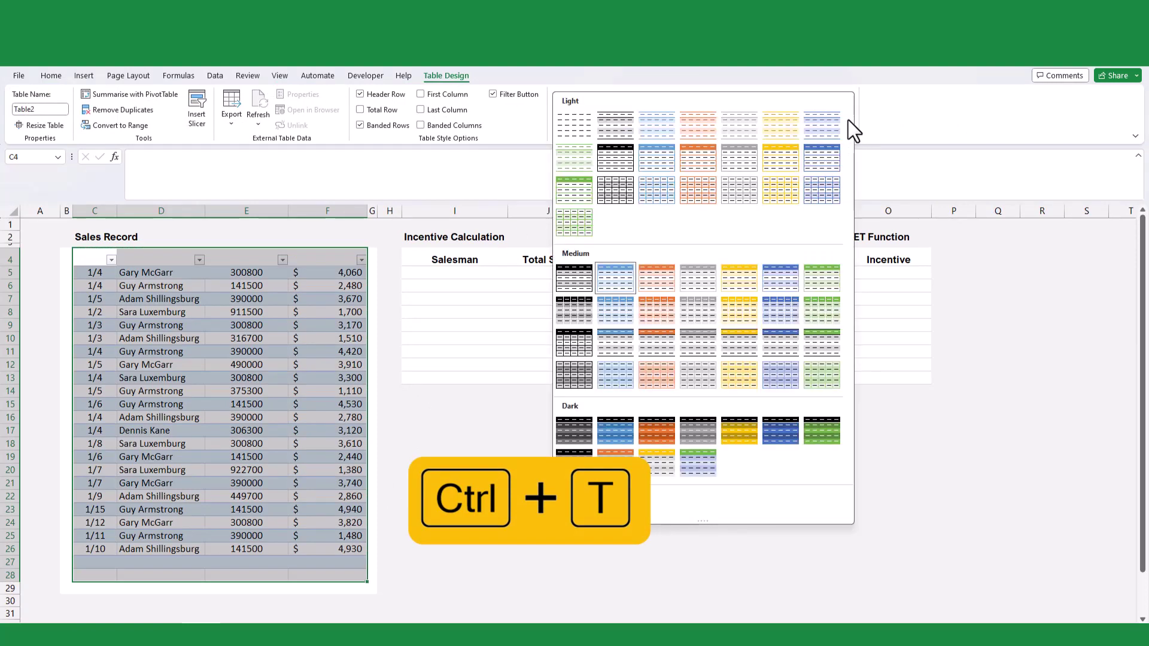
click(577, 124)
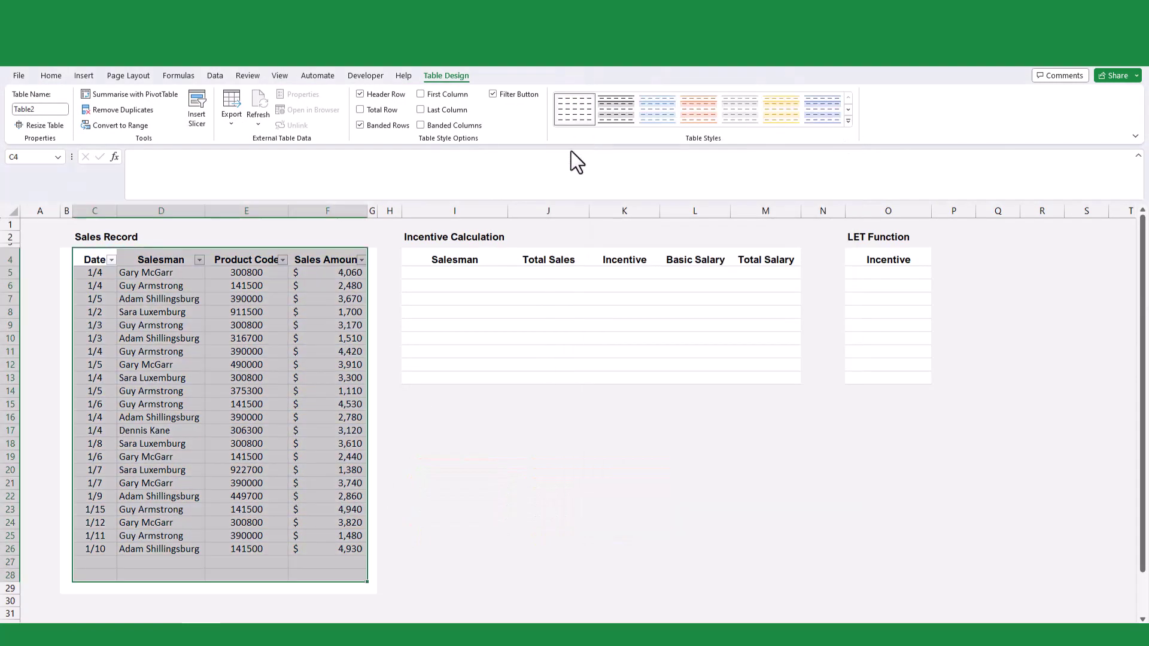
click(400, 432)
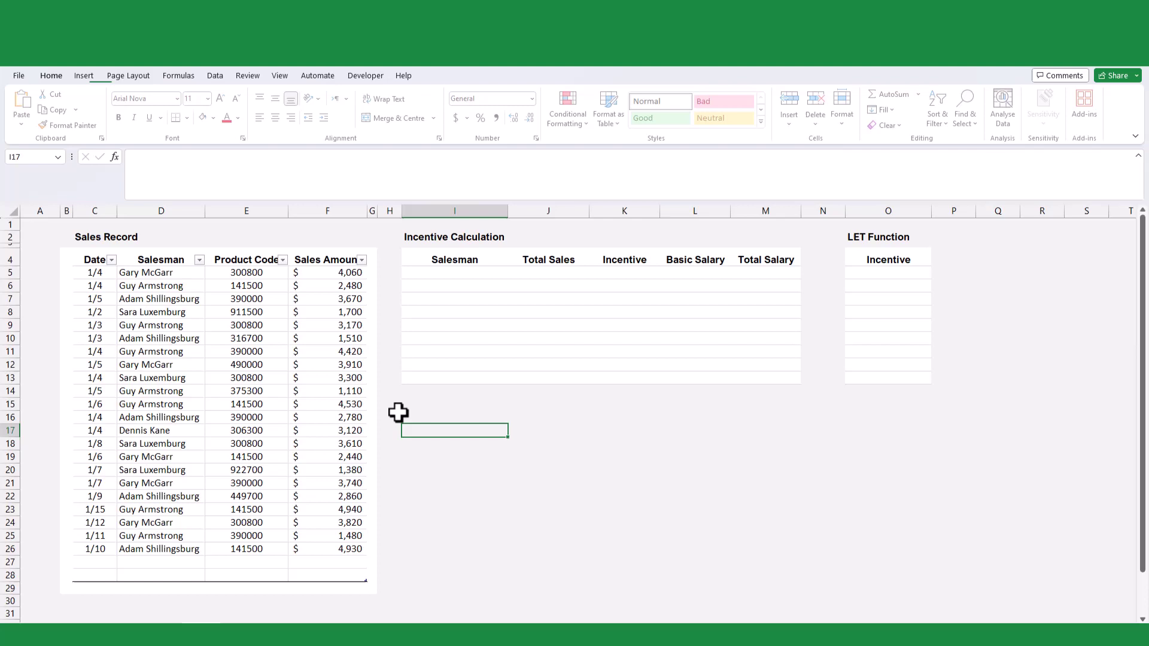
- List the unique salesmen in I5 with =UNIQUE on the table's Salesman column
key(ctrl+Up)
key(Down)
text(=uniq)
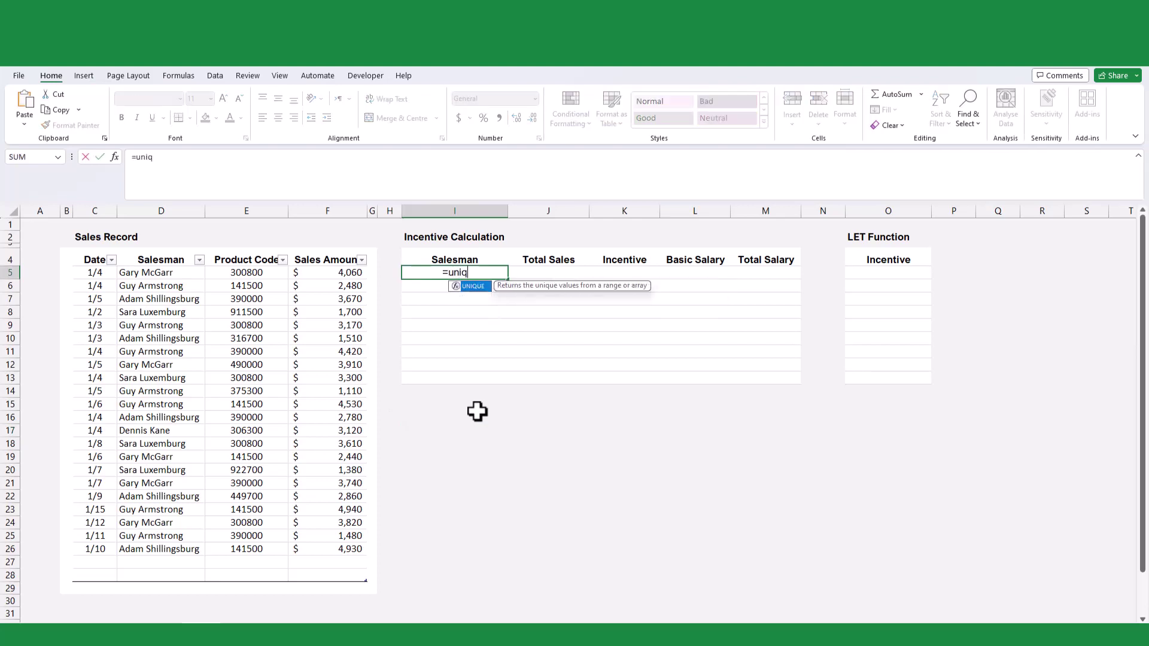
key(Tab)
click(142, 253)
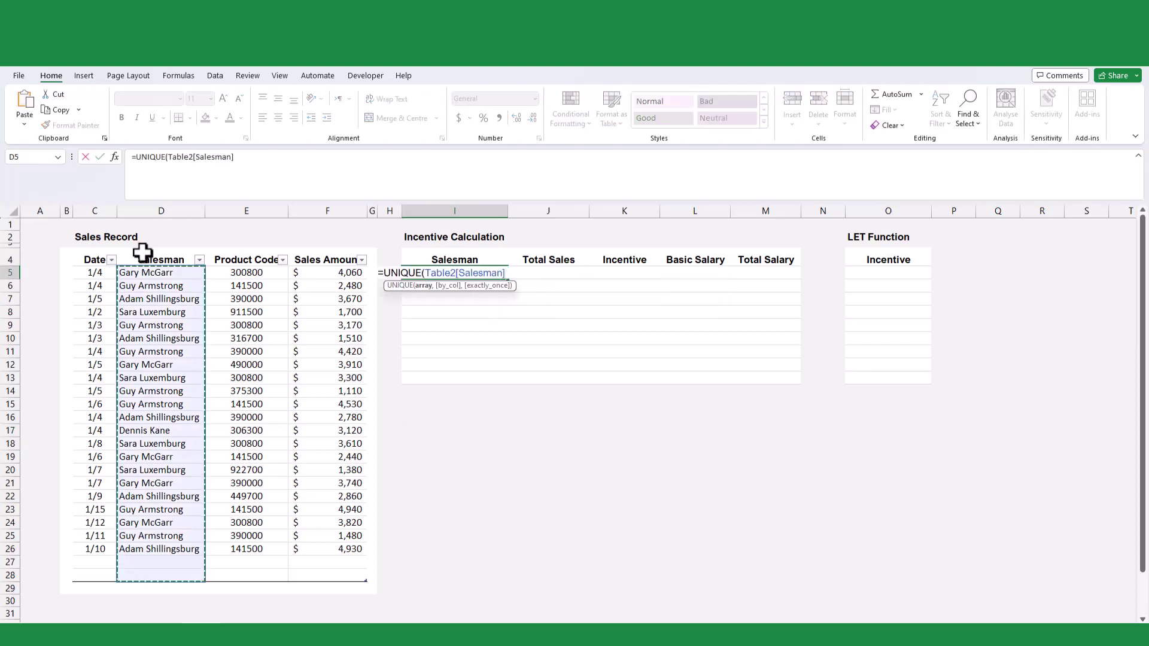
key(Return)
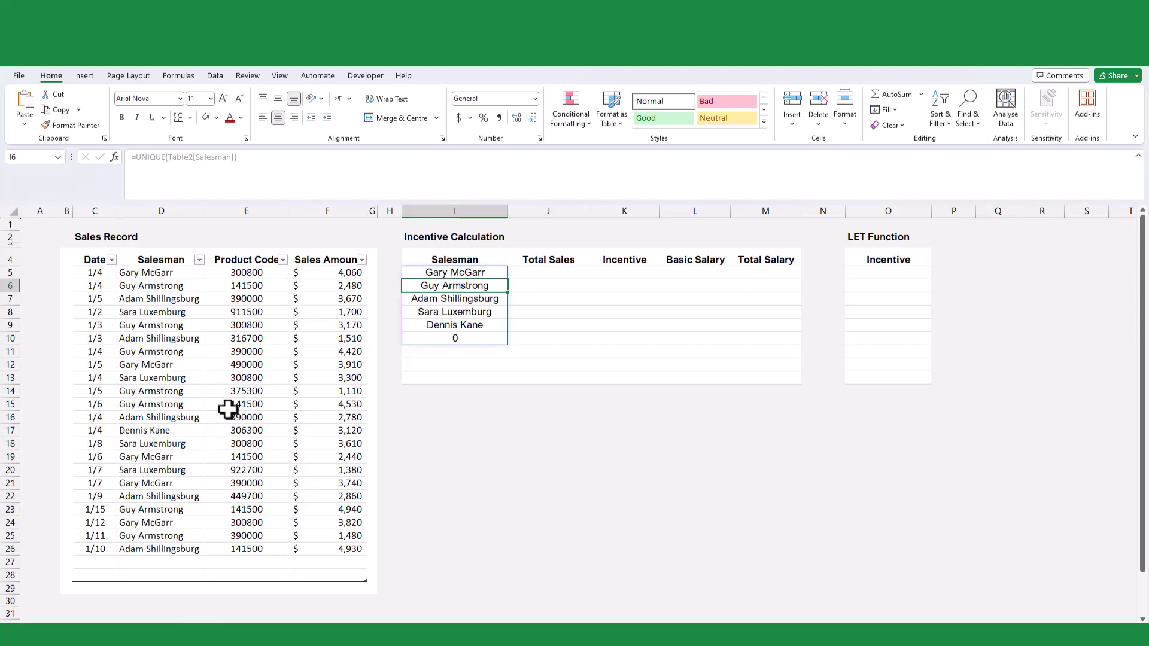
- Enter =SUMIF(Table2[Salesman],I5,Table2[Sales Amount]) in J5 for the first salesman's total
click(558, 273)
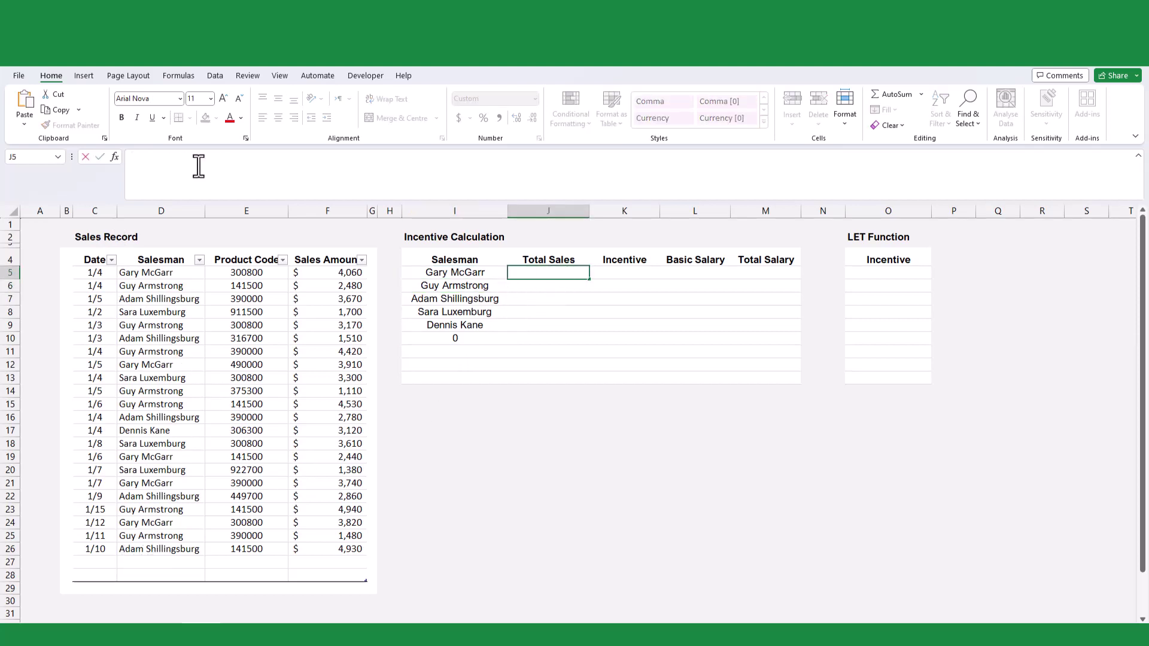
text(=sumif)
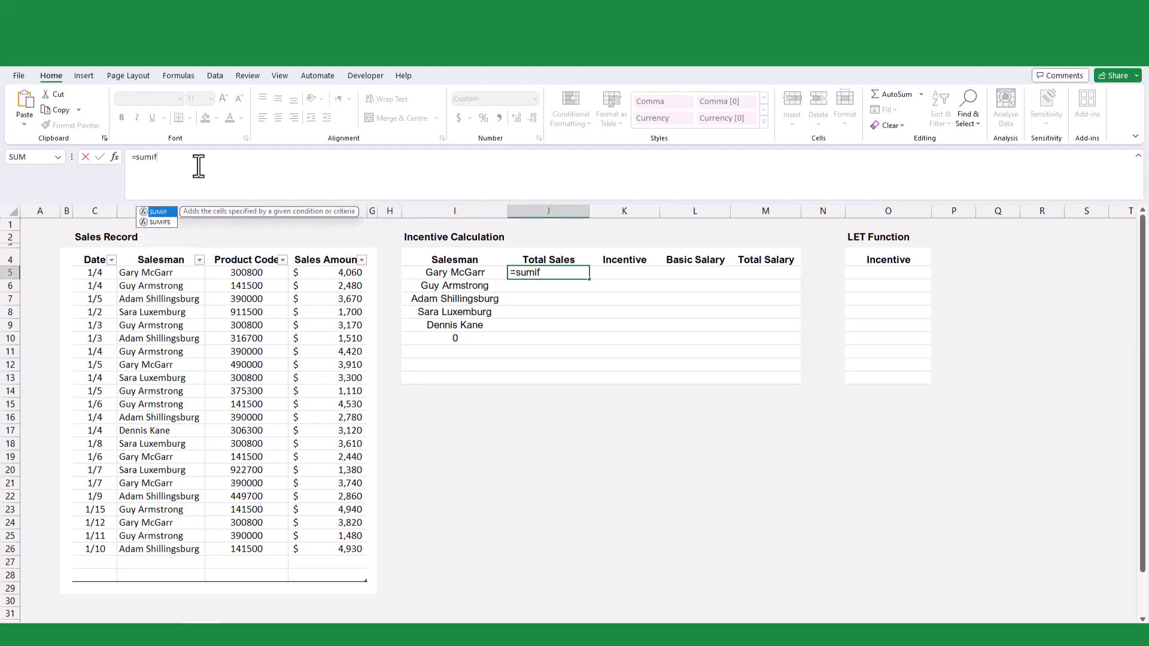
key(Tab)
text(Table2[)
key(Down)
key(Down)
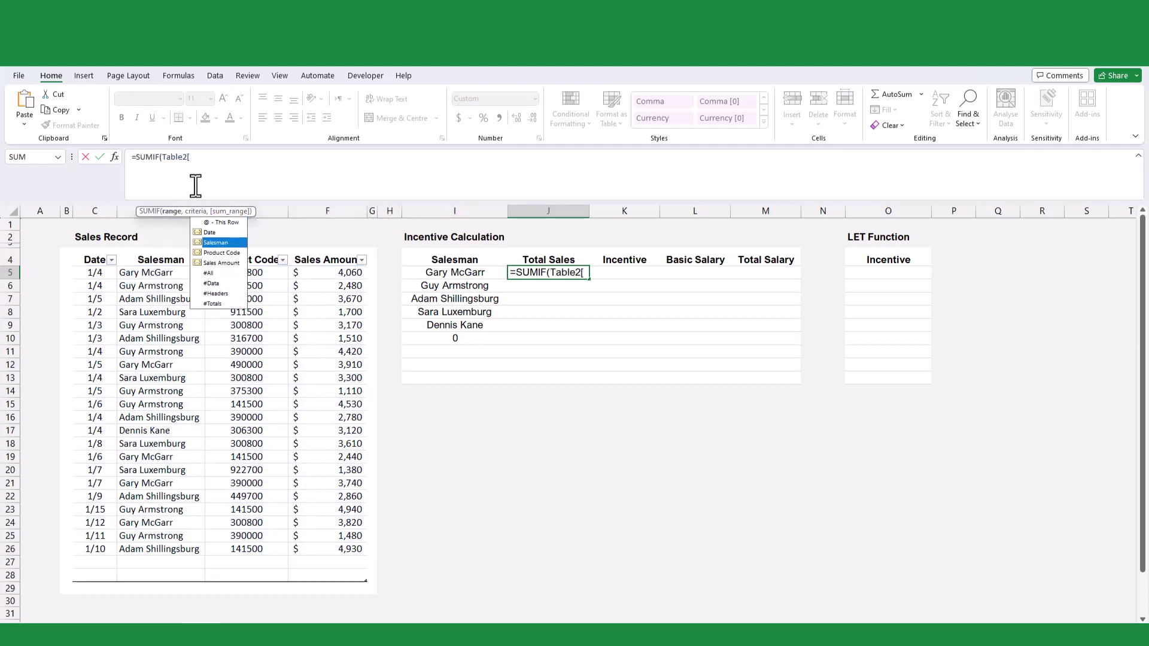
key(Tab)
text(],)
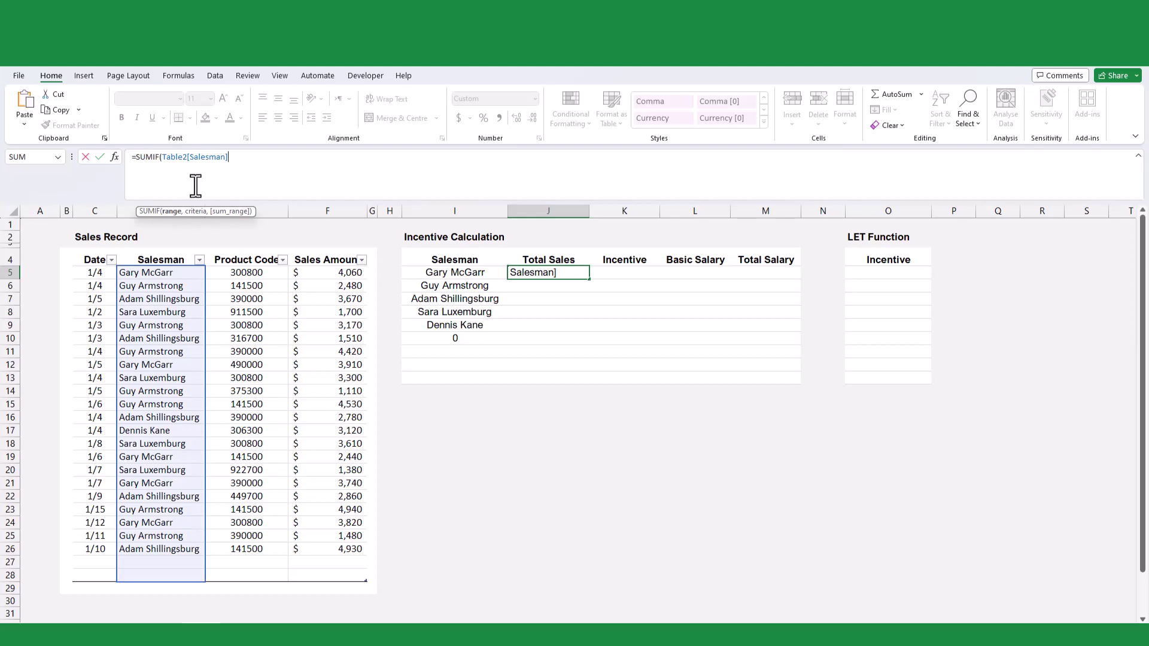
click(437, 273)
text(,ta)
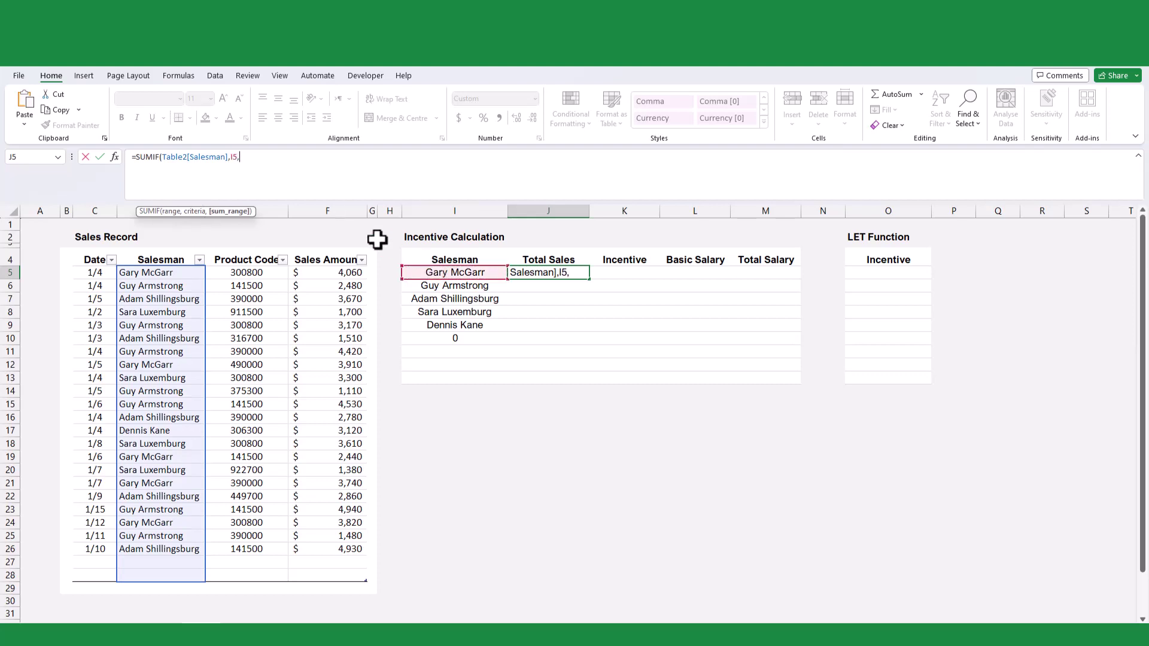
key(Tab)
text([)
key(Down)
key(Down)
key(Down)
key(Tab)
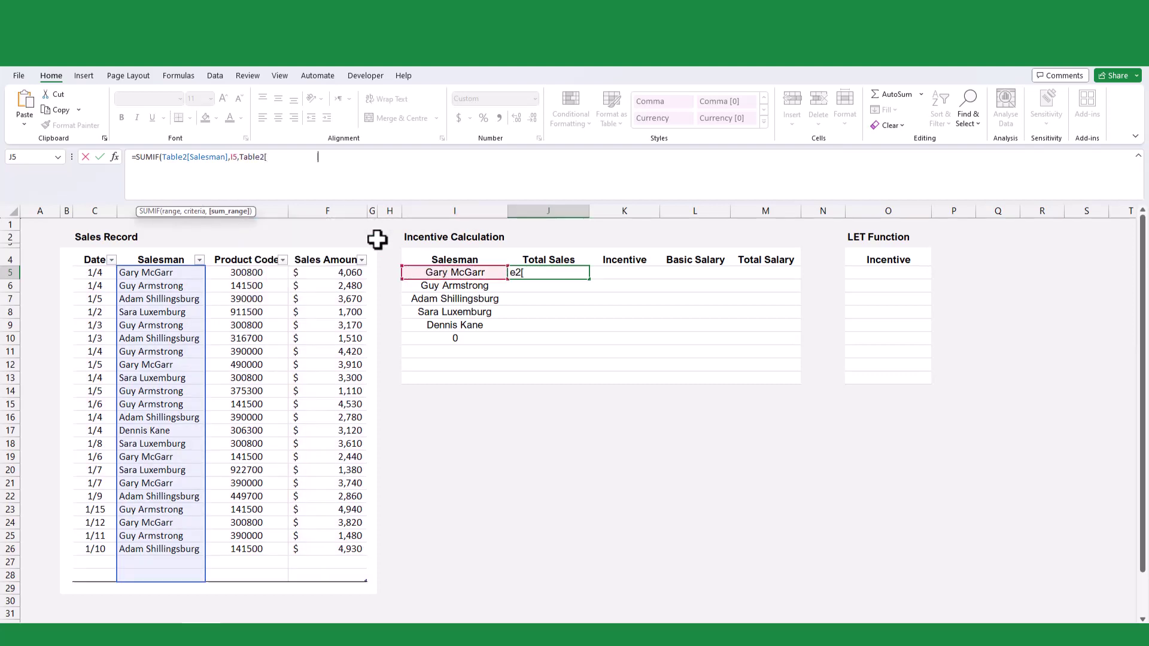
text(]))
key(Return)
- Fill the Total Sales formula from J5 down to J10
click(575, 274)
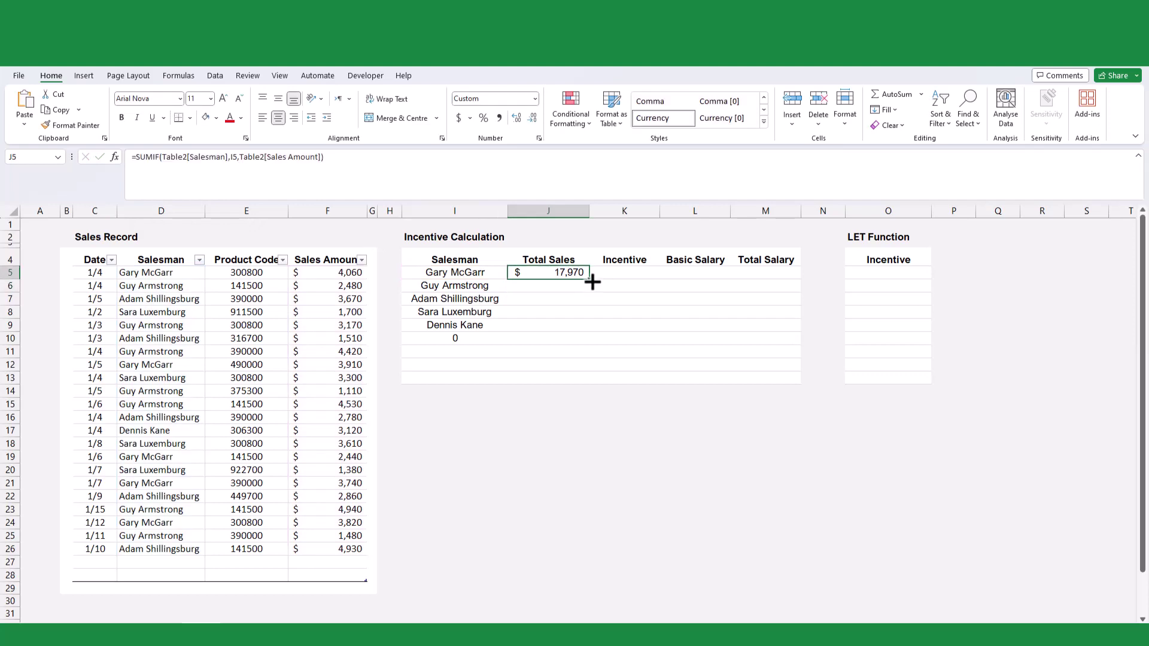
drag(589, 279, 590, 340)
click(622, 298)
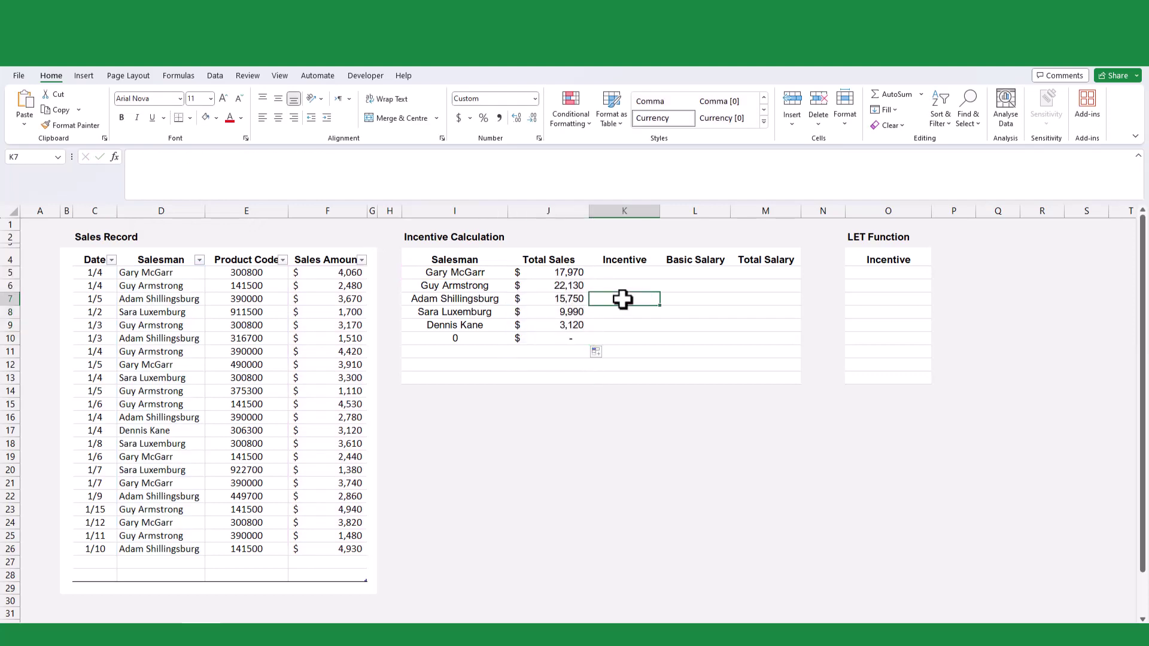
- Fill the Incentive column with =IF(J5>=10000,J5*1%,0) from K5 down
click(638, 277)
text(=IF()
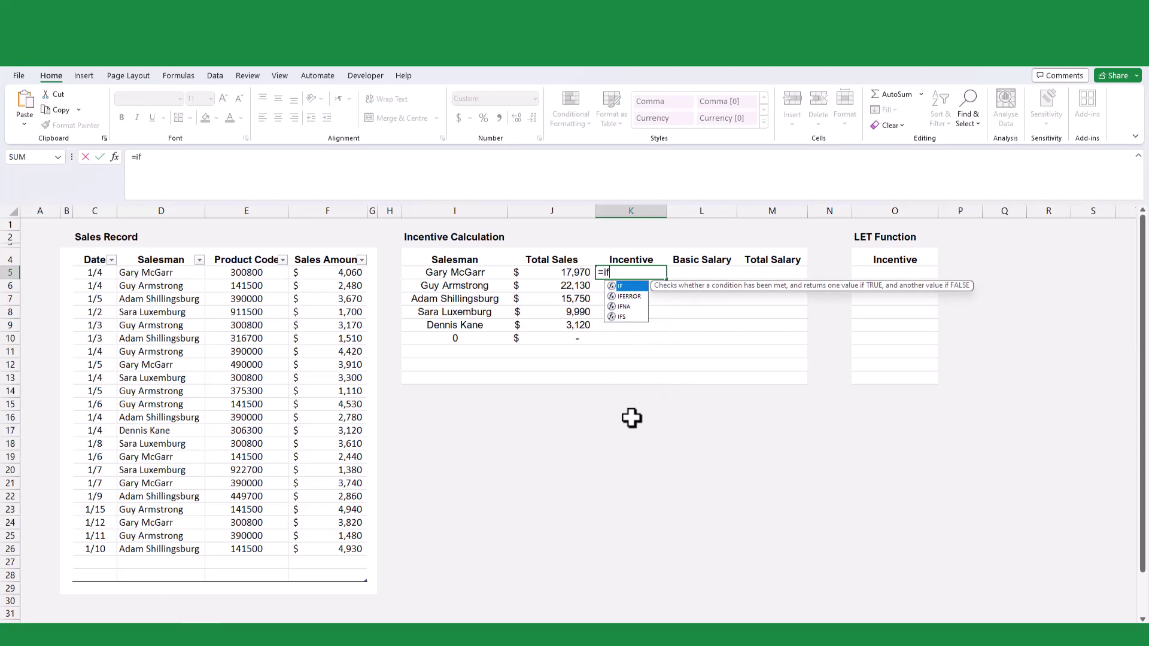
click(563, 274)
text(>=1)
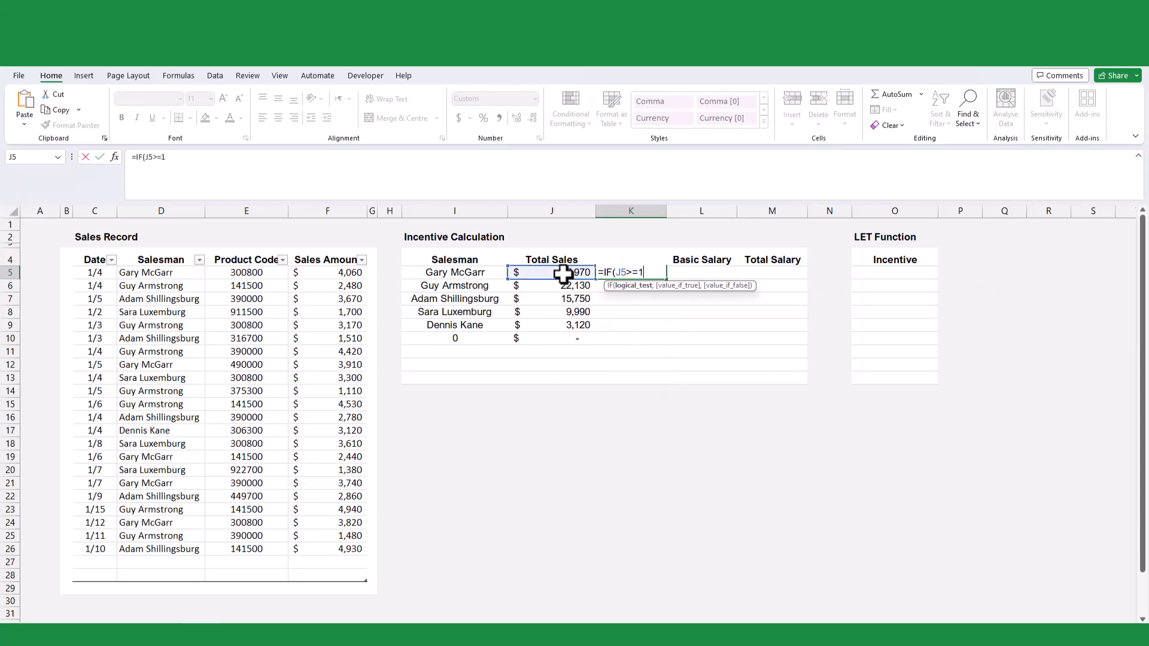
text(0000,)
click(563, 274)
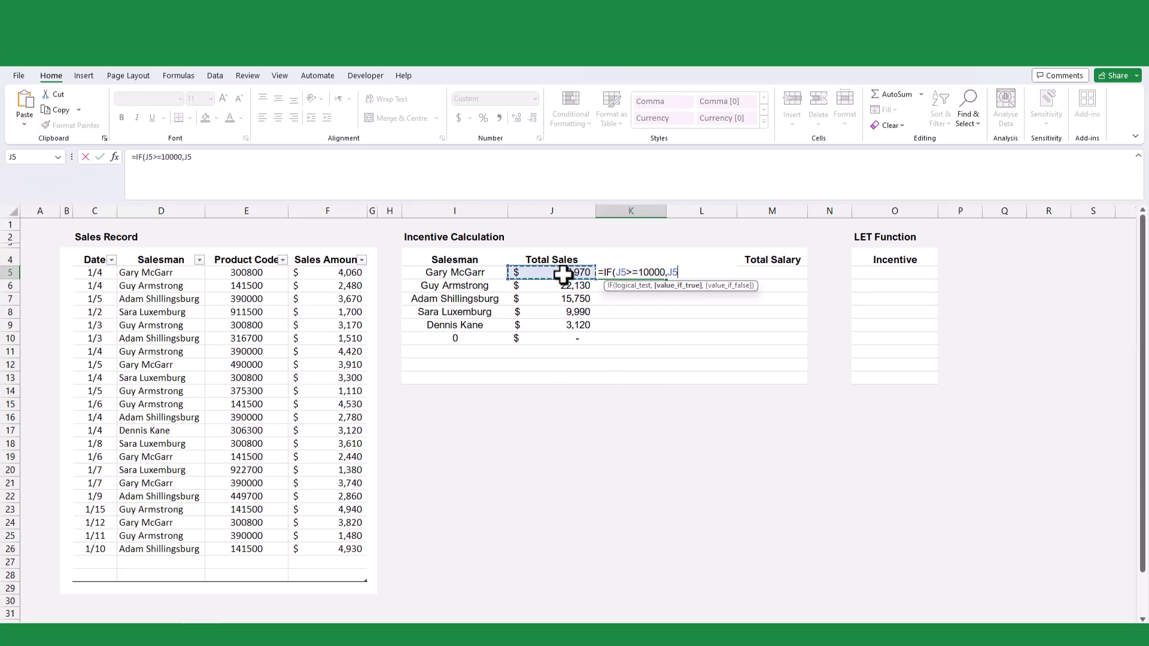
text(*1%,0))
key(ctrl+Return)
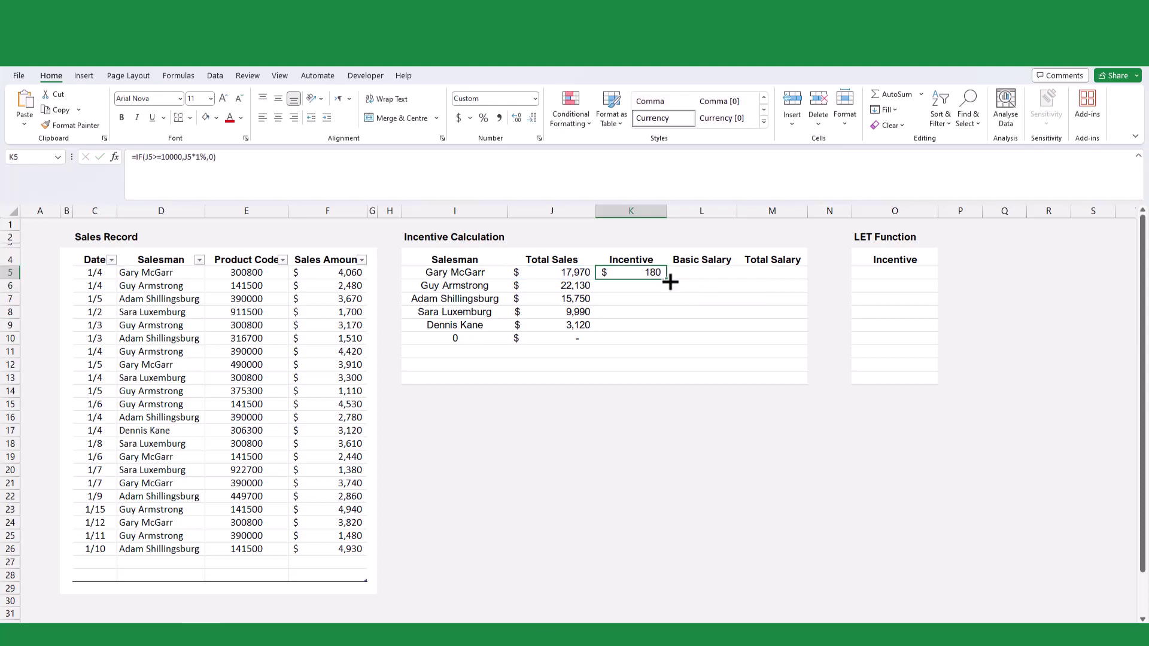
double_click(669, 280)
- Enter basic salaries 1200, 1100, 900, 1100 and 1250 in L5:L9
click(708, 273)
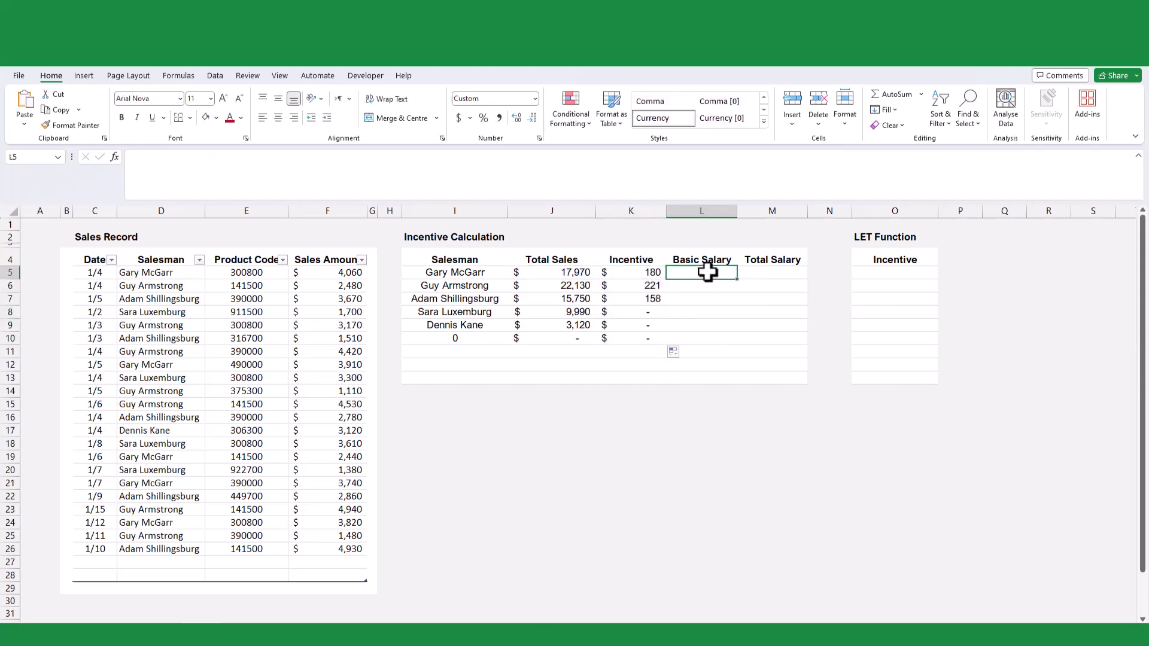
text(1200)
key(Return)
text(1100)
key(Return)
text(900)
key(Return)
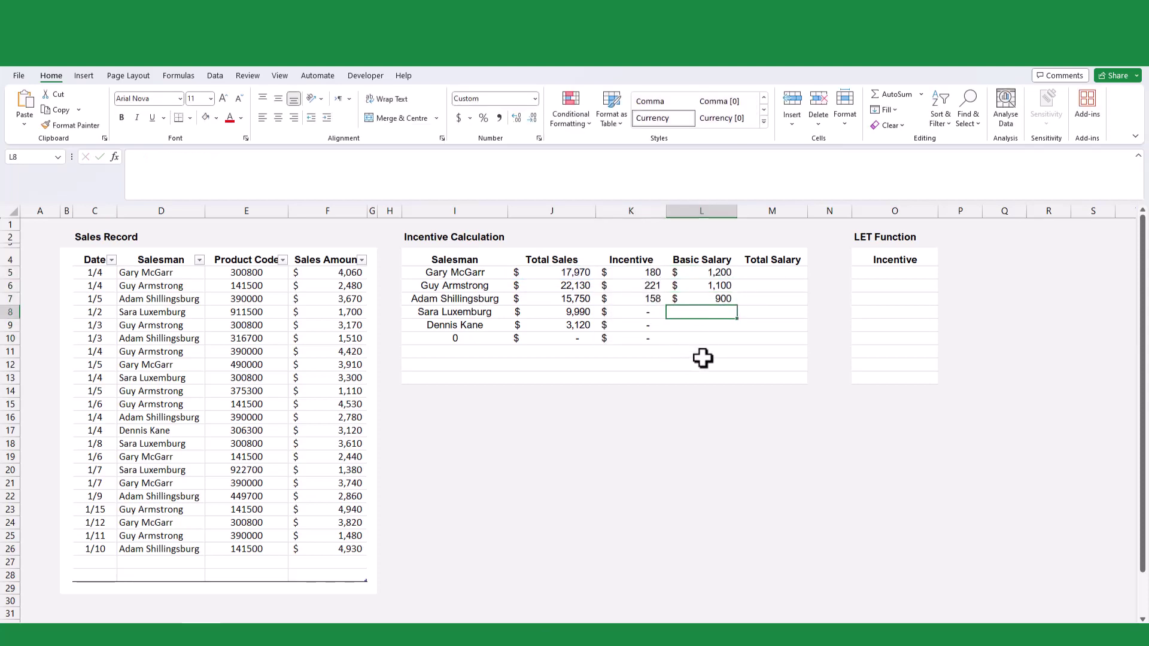
text(1100)
key(Return)
text(1250)
key(Return)
- Fill the Total Salary column with =L5+K5 from M5 down to row 10
click(787, 274)
text(=)
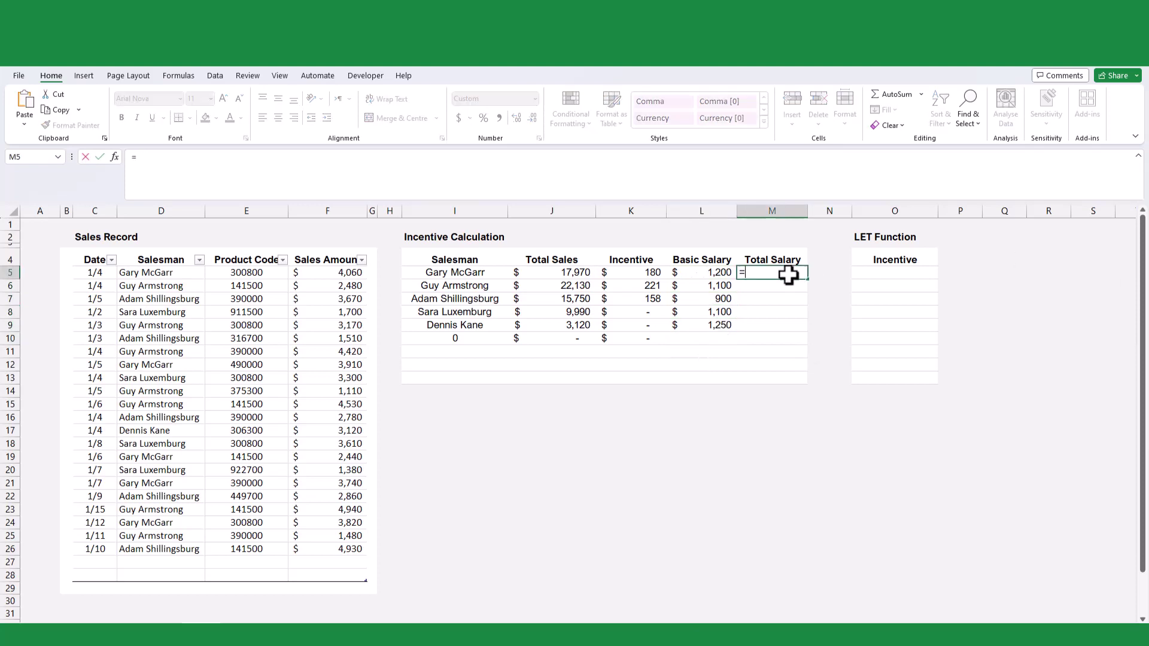
click(705, 272)
text(+)
click(632, 275)
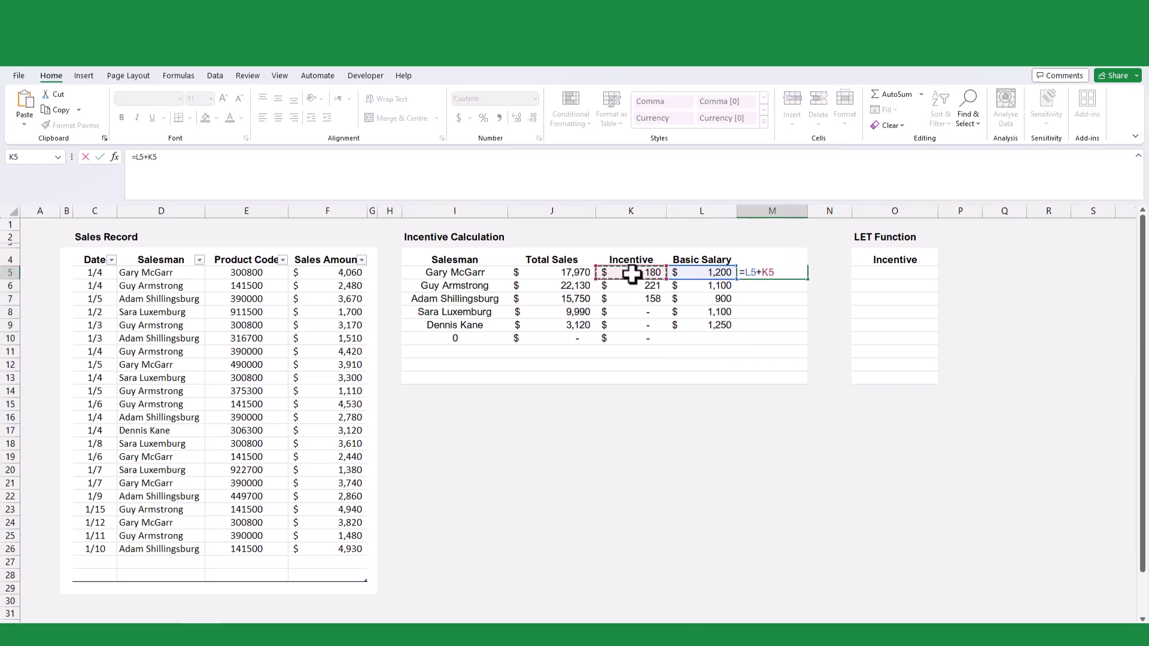
key(Return)
click(772, 274)
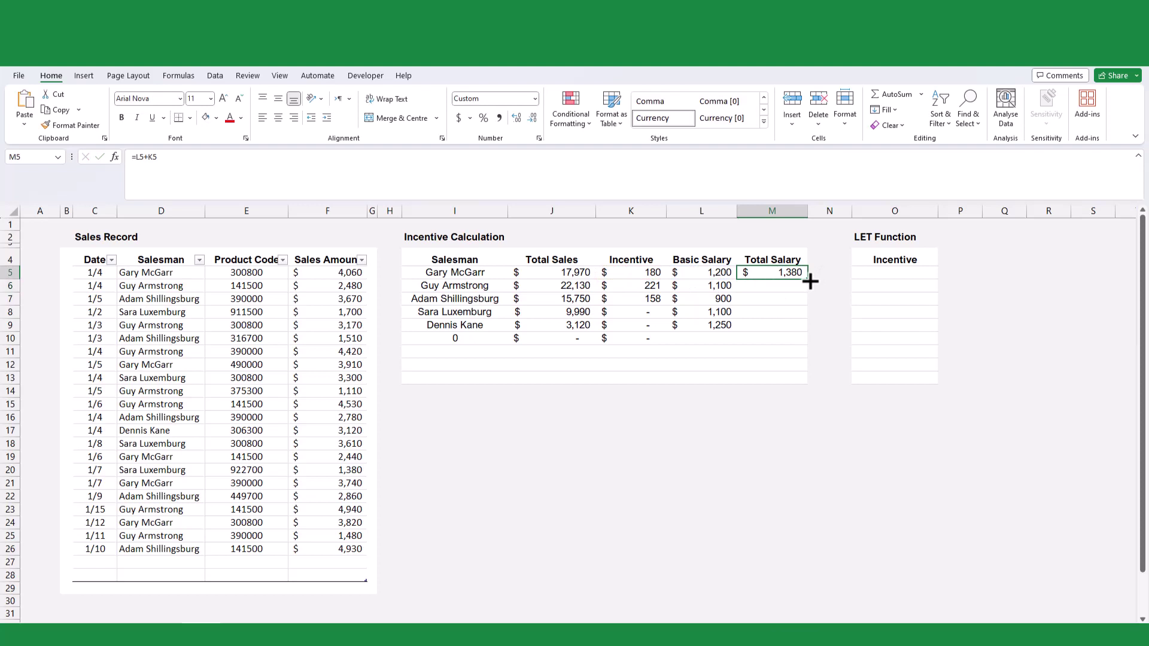
drag(810, 280, 805, 339)
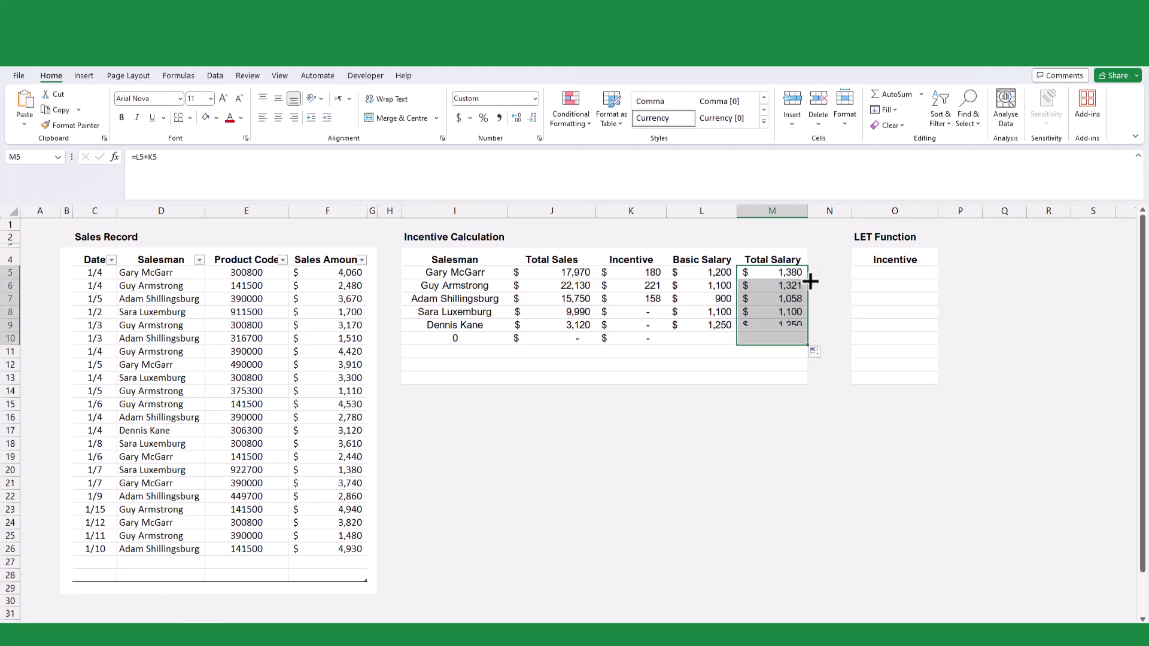
click(824, 311)
click(812, 472)
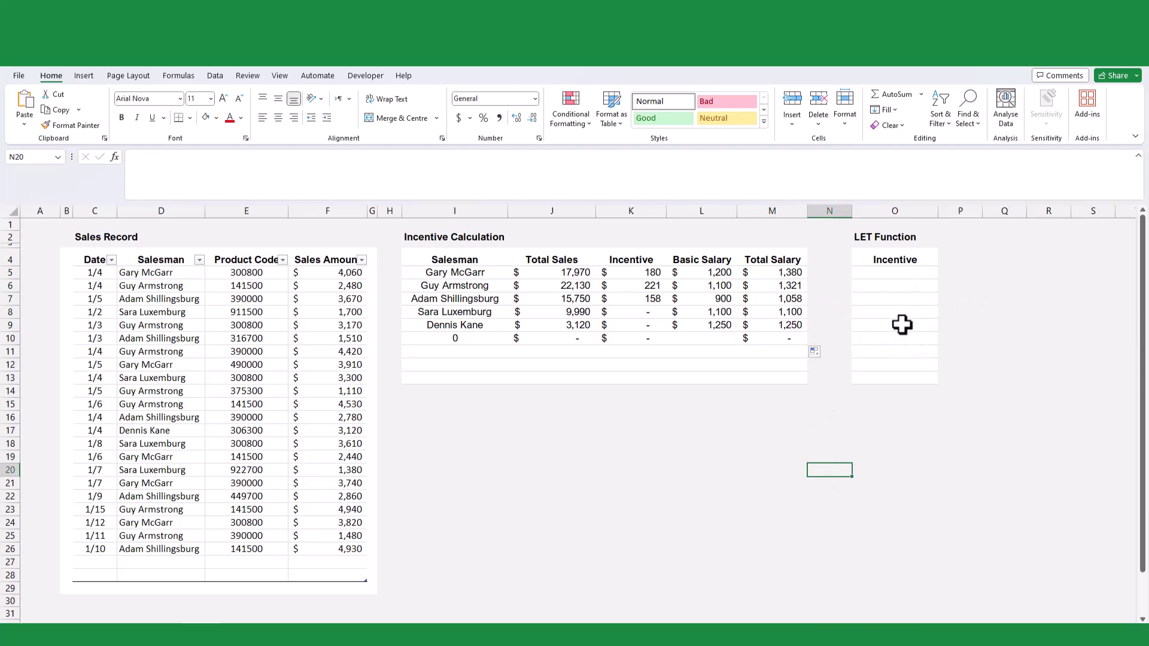
- Begin a LET formula in O5 with total_Sales as SUMIF(Table2[Salesman],I5#,Table2[Sales Amount])
click(898, 276)
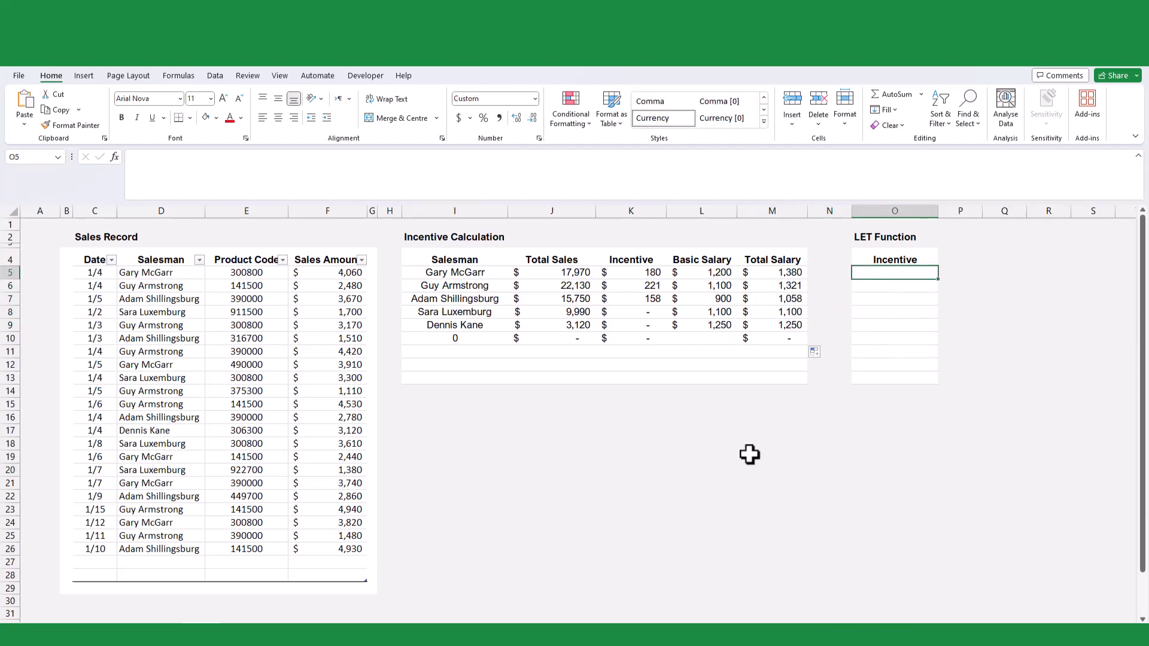
click(204, 160)
text(=let)
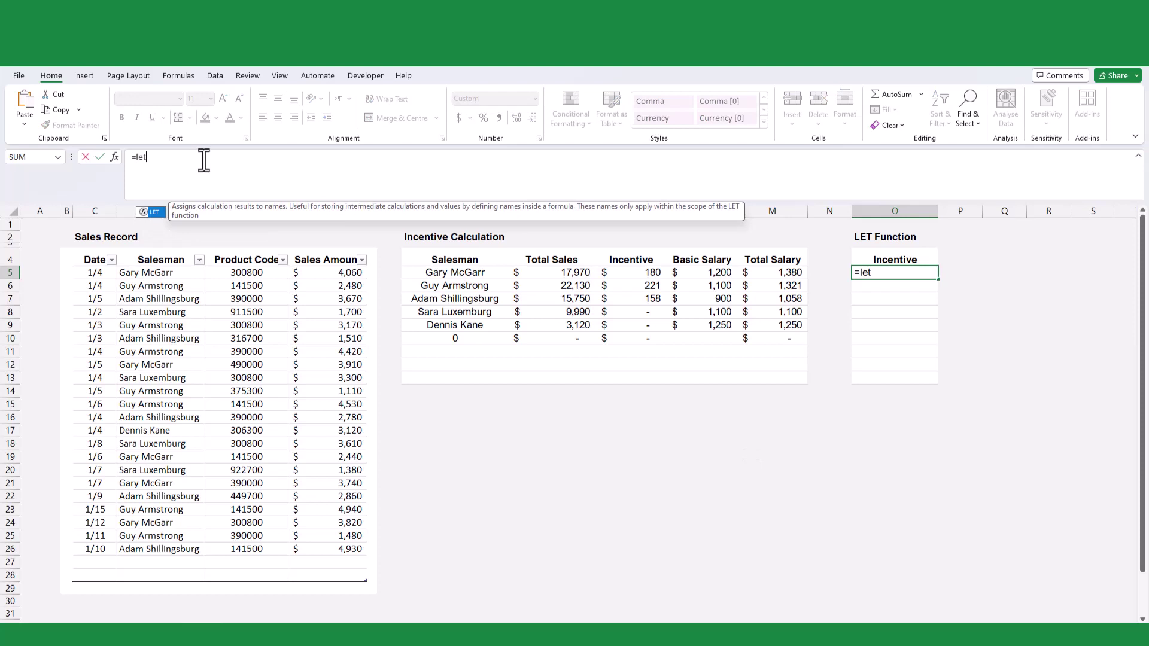
key(Tab)
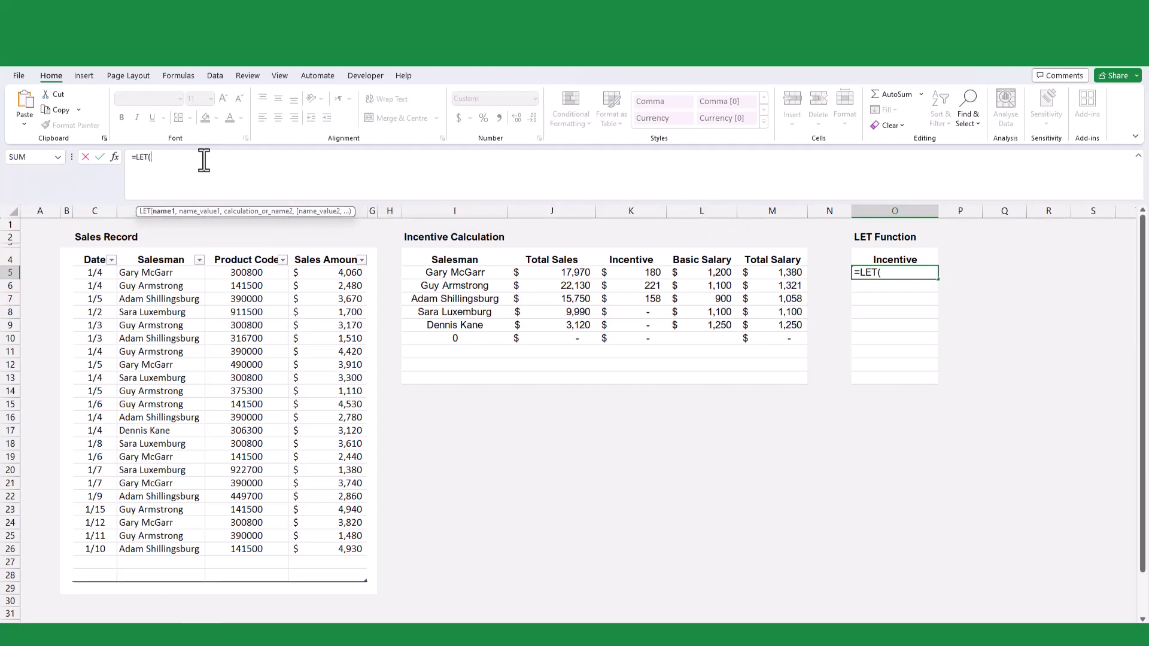
key(alt+Return)
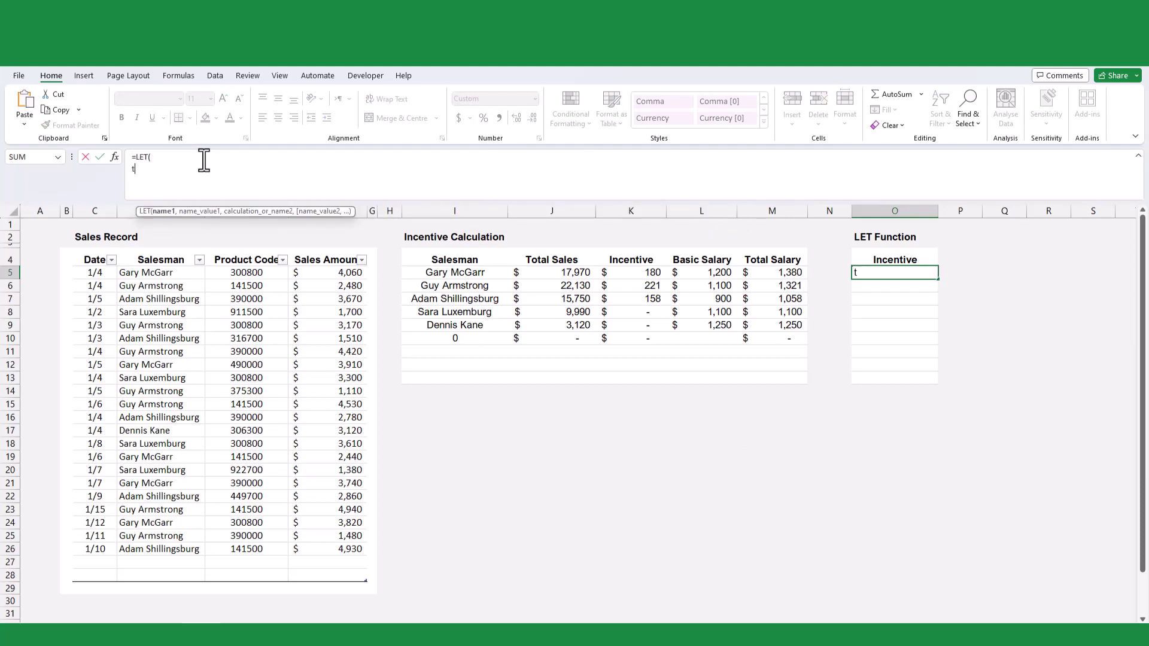
text(toal)
key(BackSpace)
key(BackSpace)
text(tal_Sales,sumif)
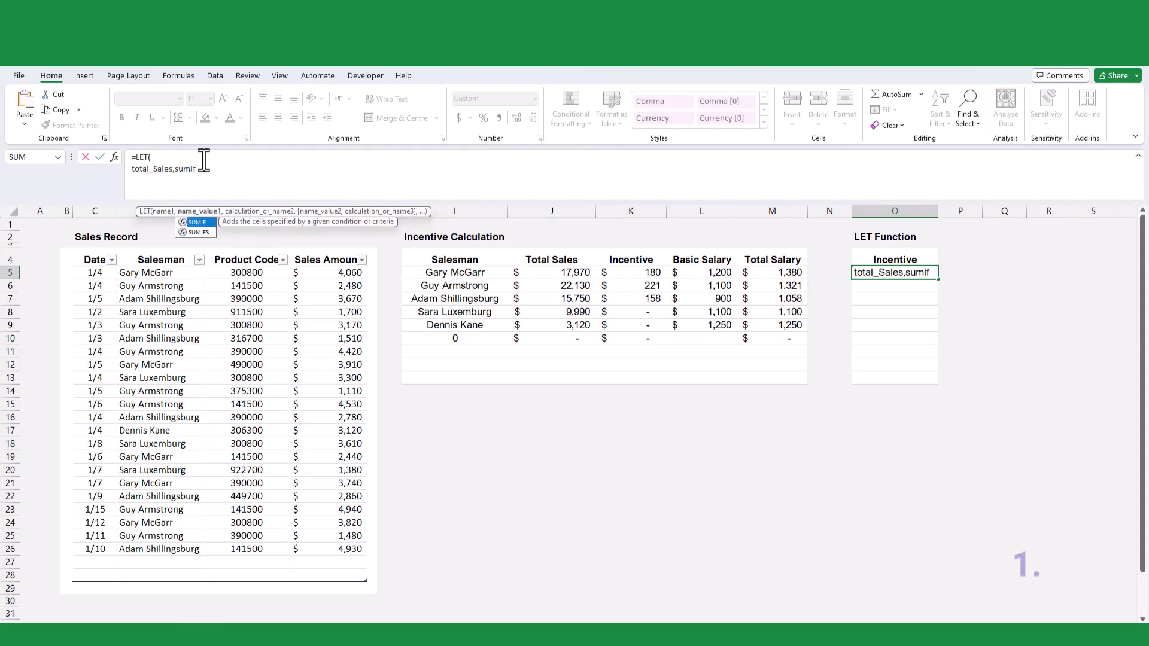
key(Tab)
text(Table2)
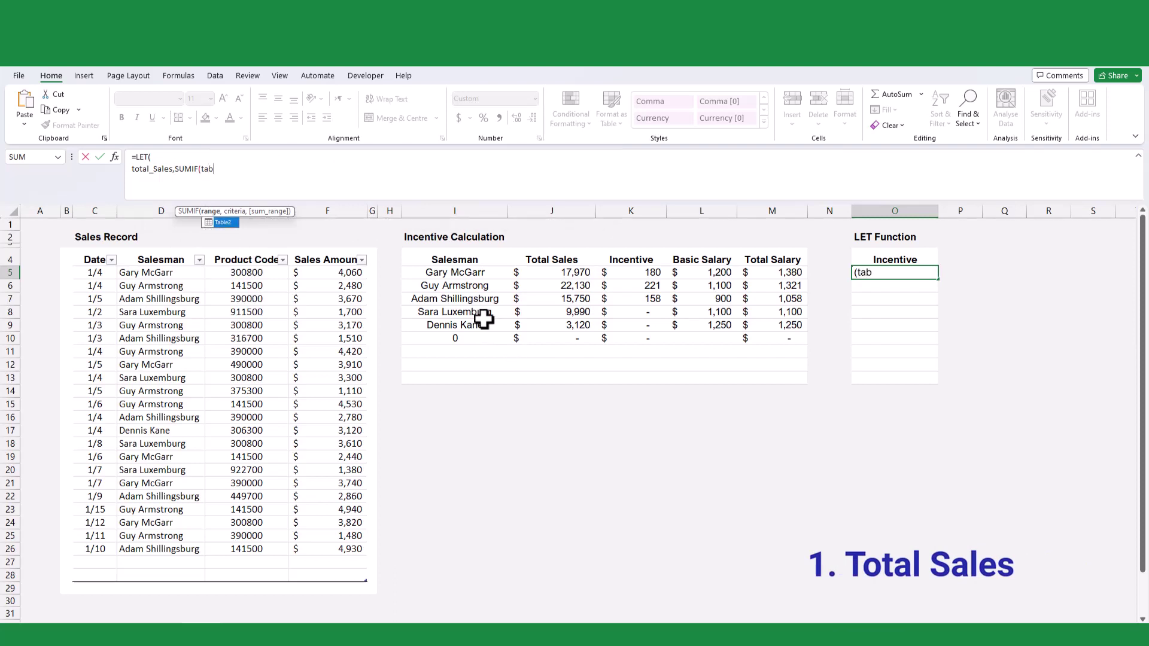
text([Salesman)
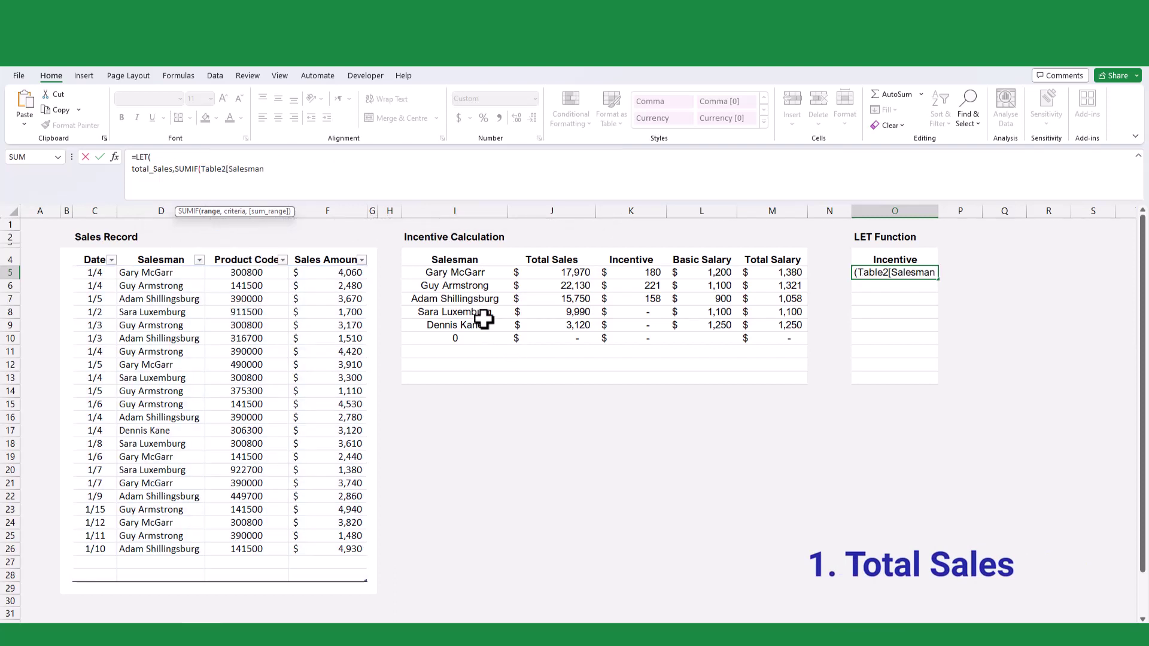
text(],)
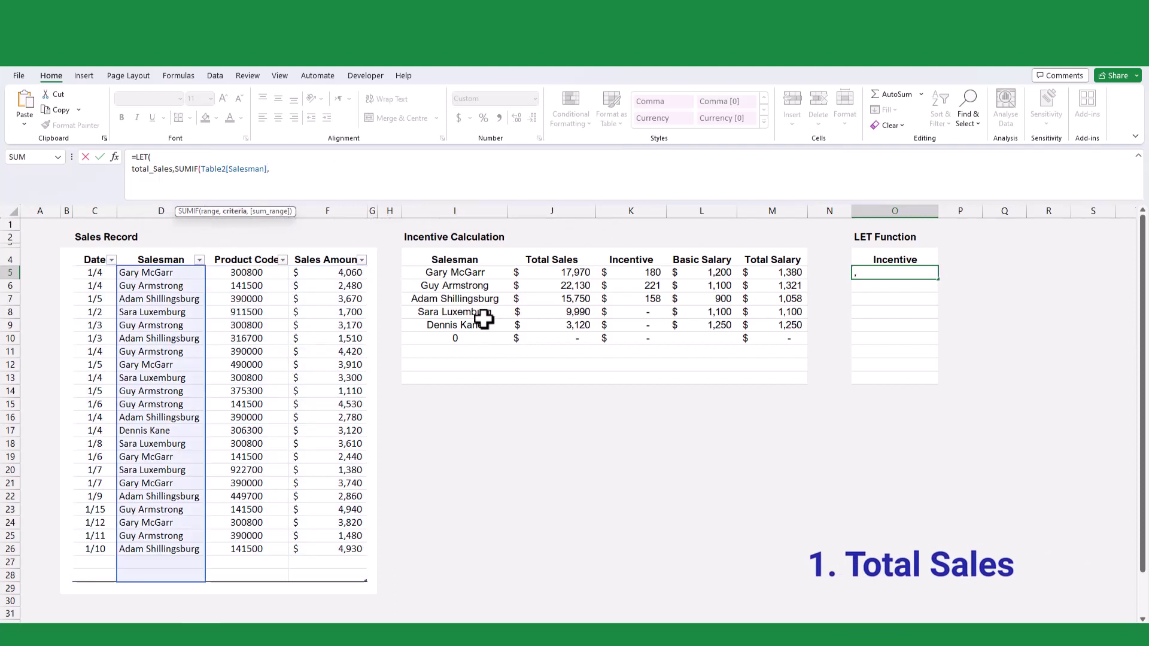
text(i5)
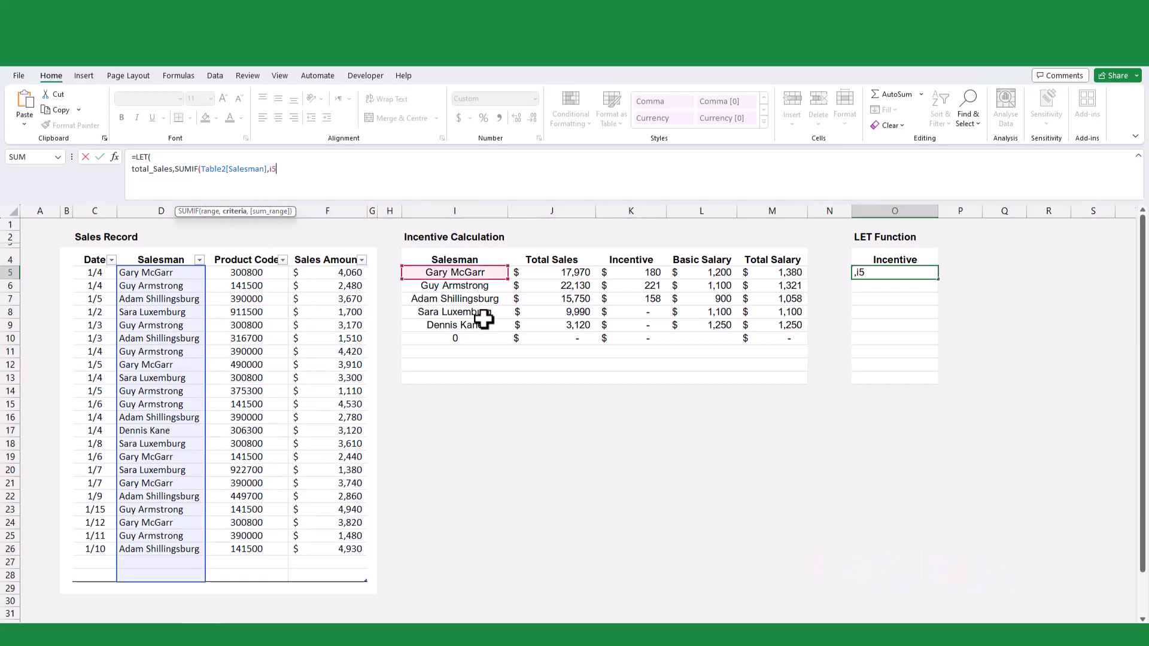
text(#,Table2[)
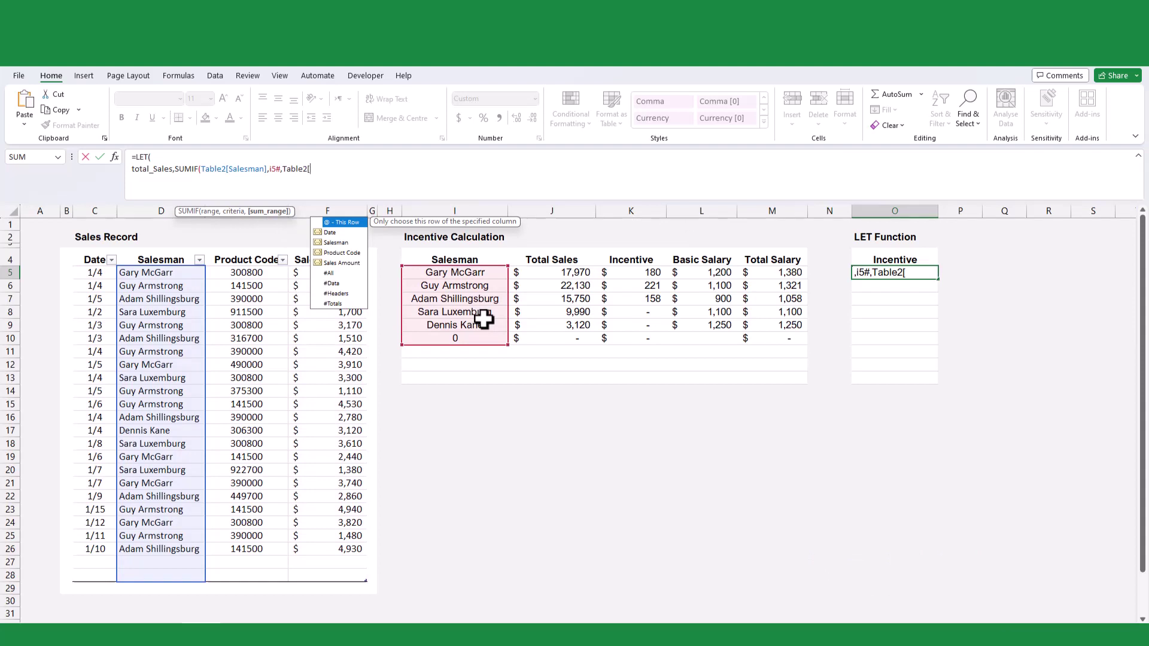
key(Down)
key(Down)
key(Down)
key(Down)
key(Tab)
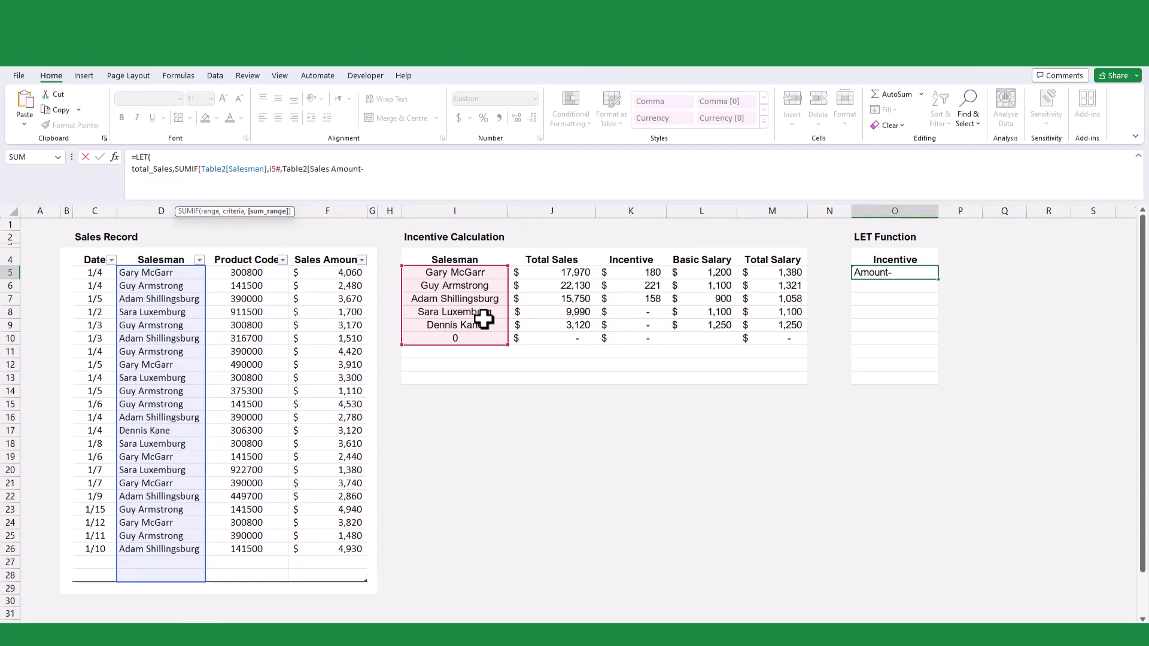
- Add the variable Incentive as IF(total_Sales>=10000,total_Sales*1%) on a new line of the LET
text(]),)
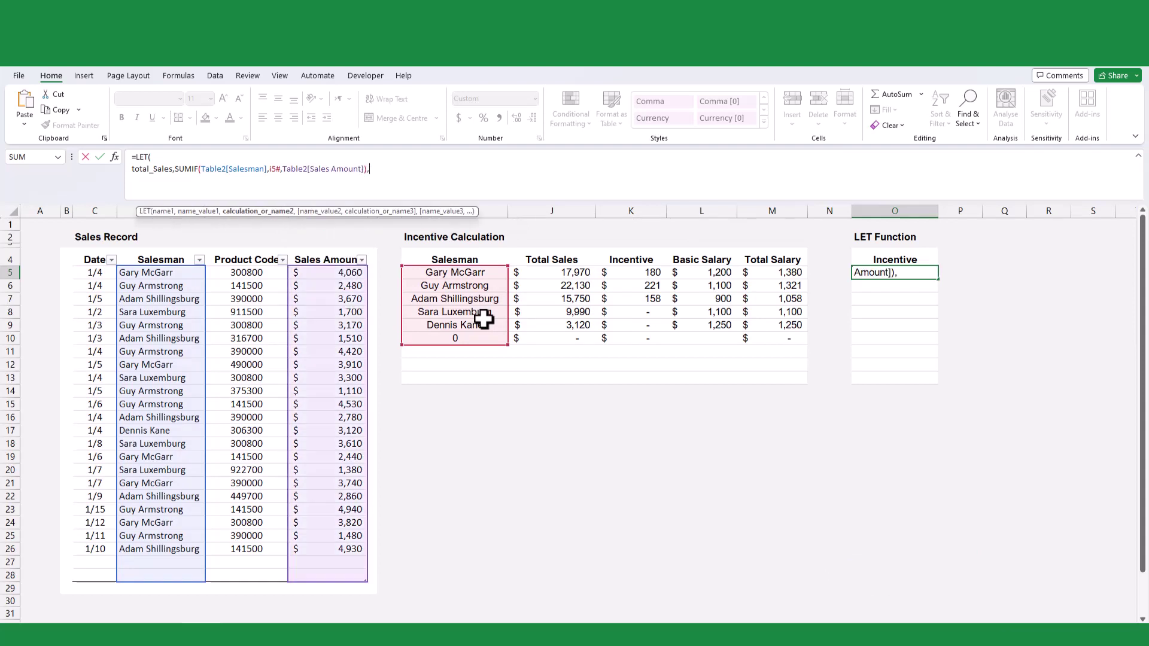
key(alt+Return)
text(Incentive,)
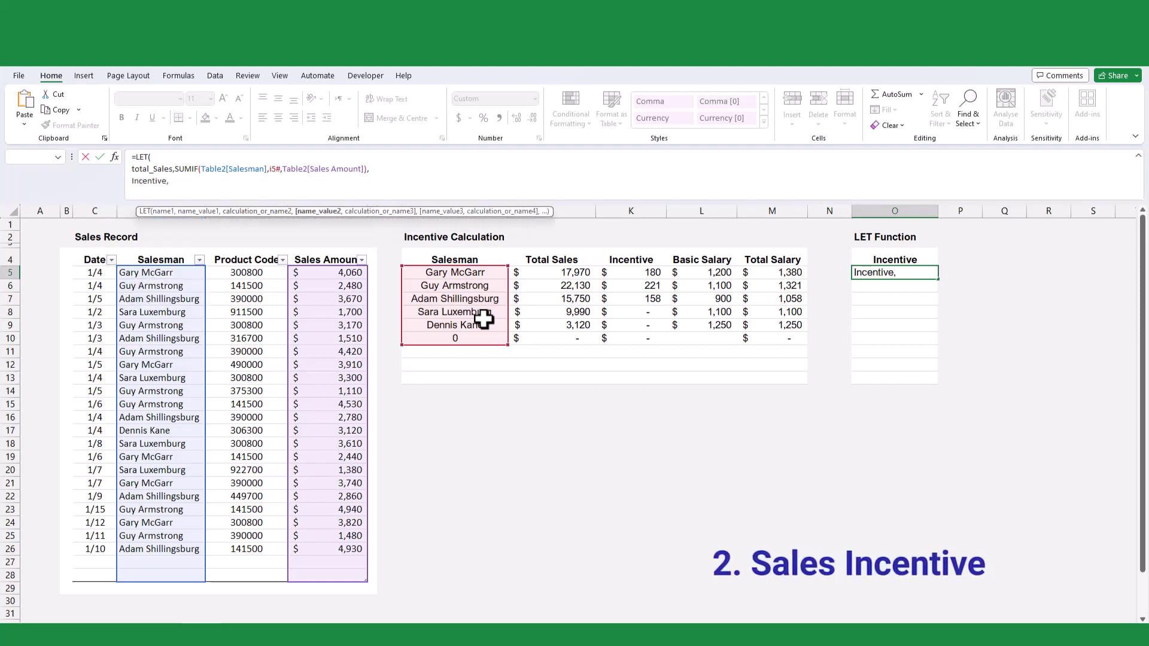
text(I)
text(F()
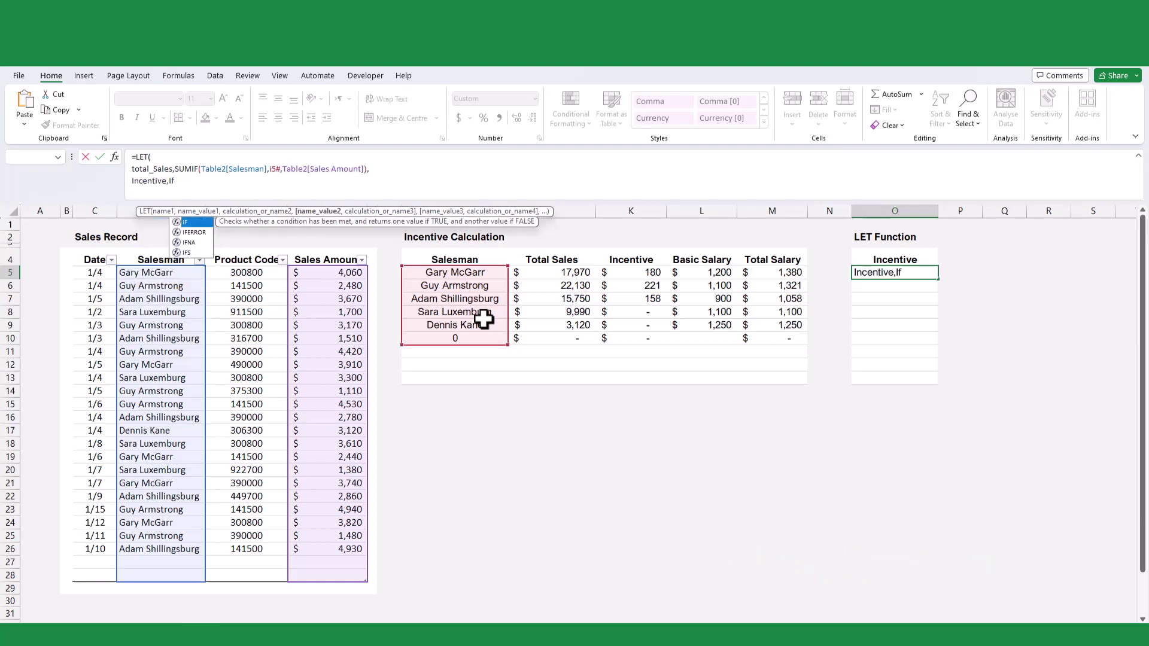
text(total_Sales)
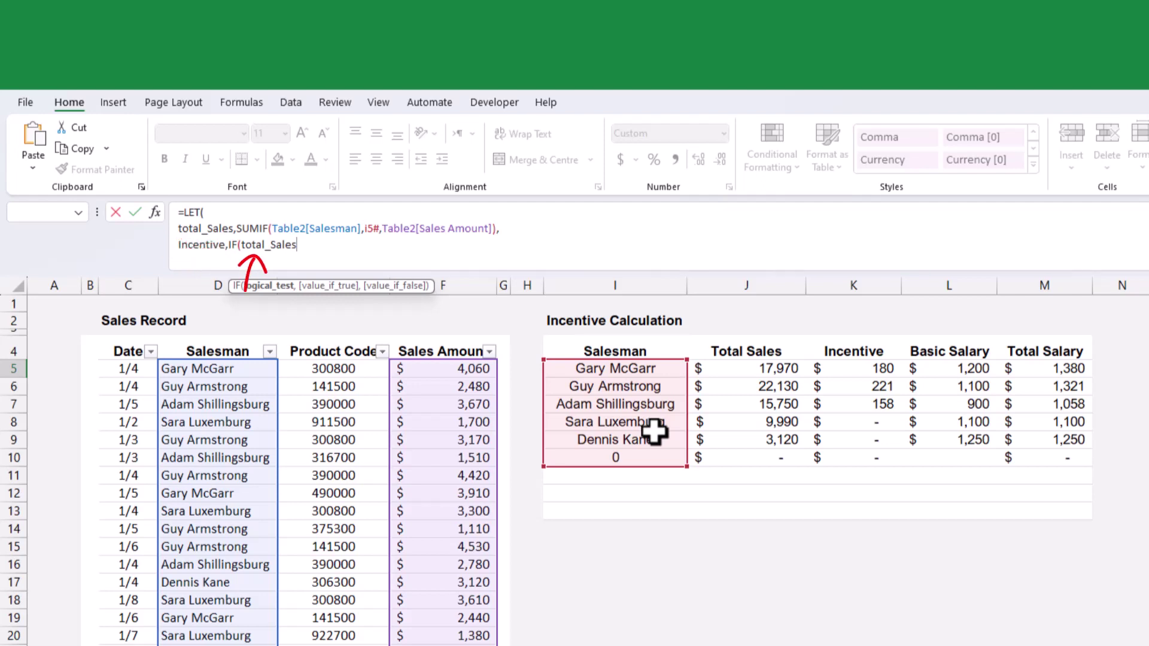
text(>=10000,total)
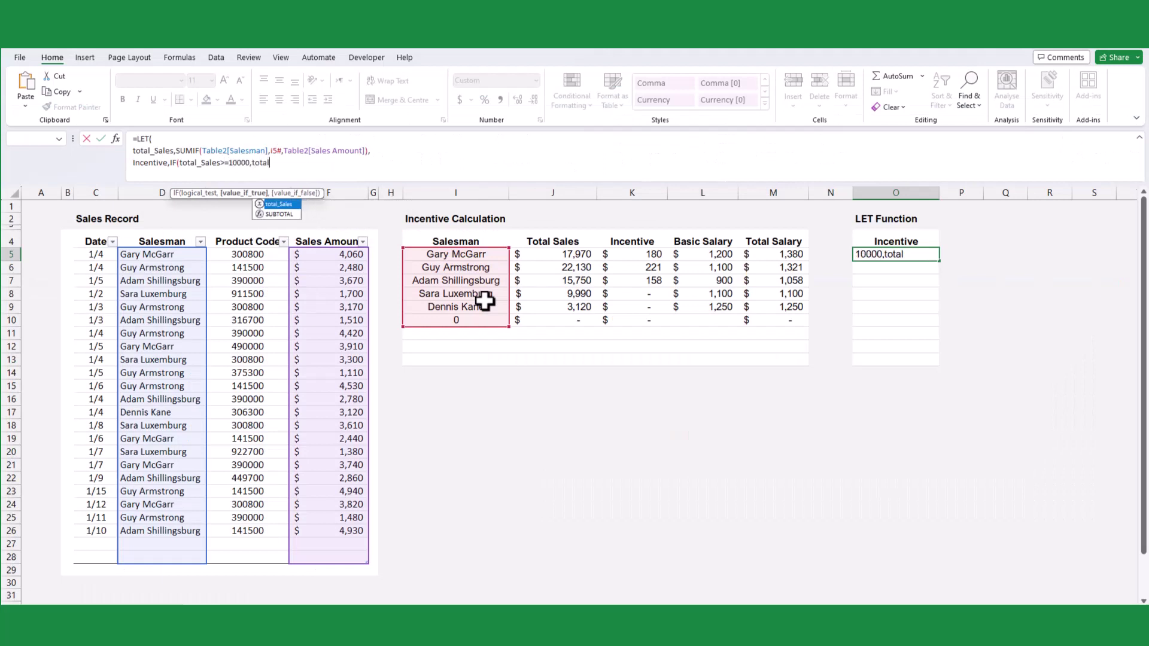
key(Tab)
text(*1%))
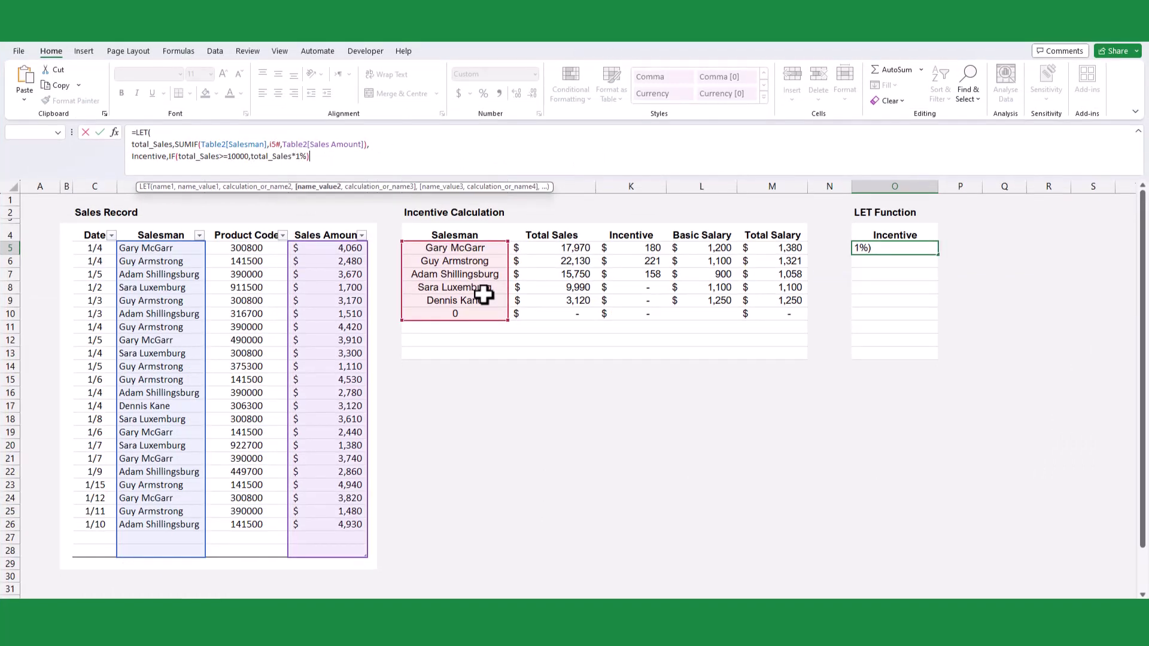
text(,)
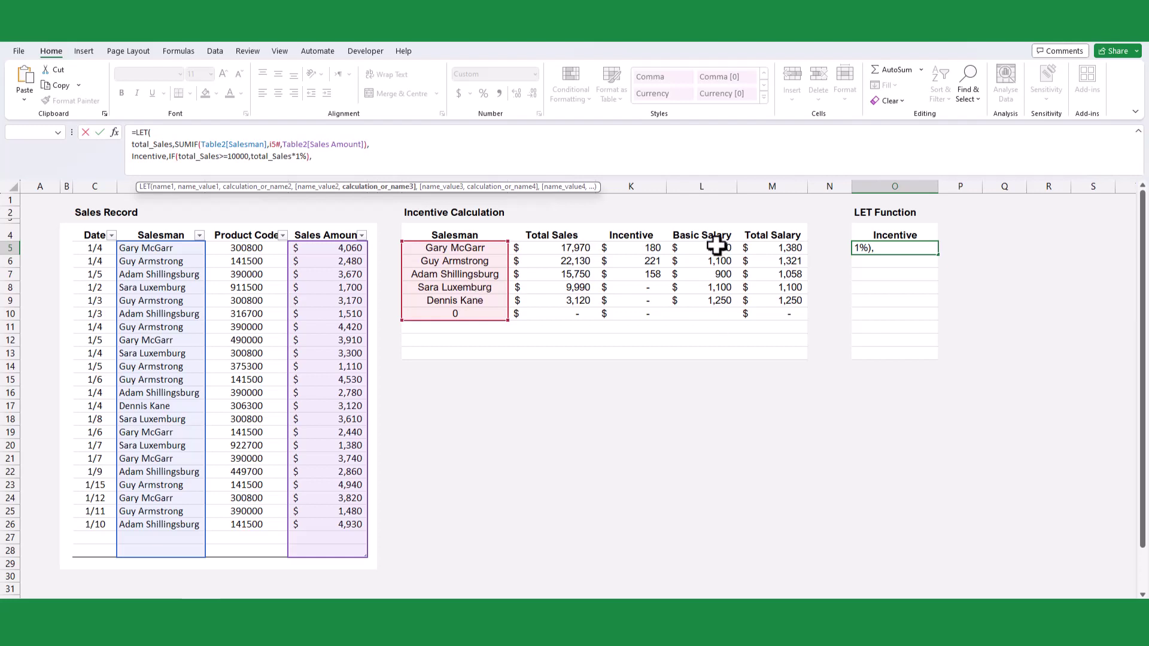
- Finish the LET with L5:L13+Incentive as its result so the totals spill
drag(717, 248, 706, 353)
text(+Inc)
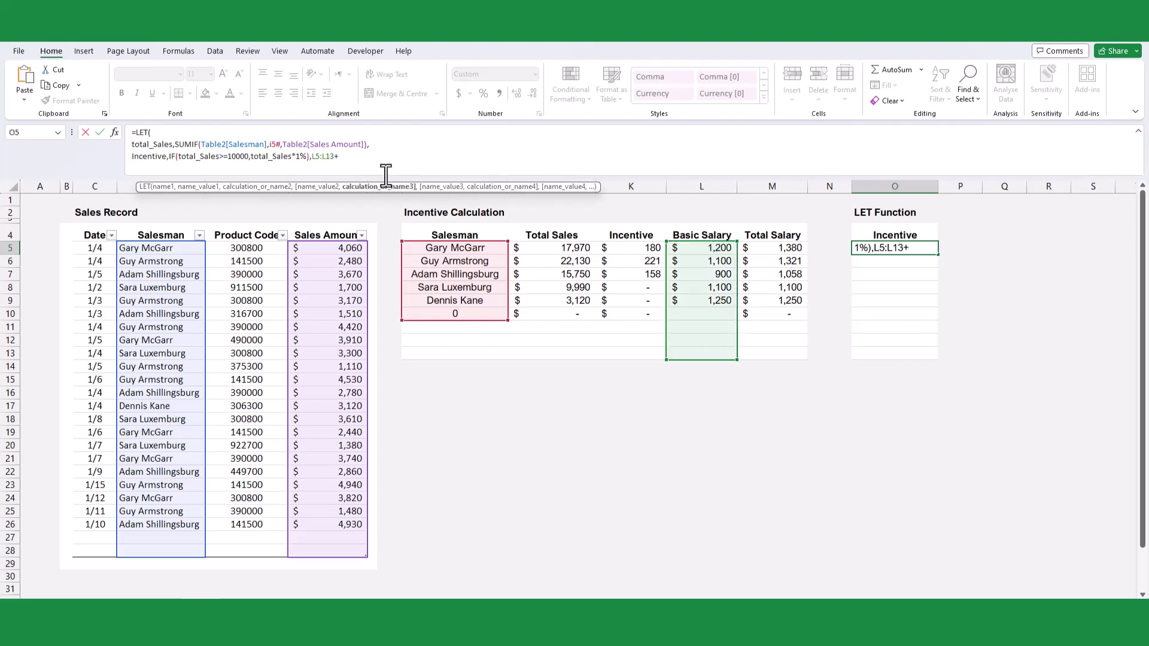
key(Tab)
text())
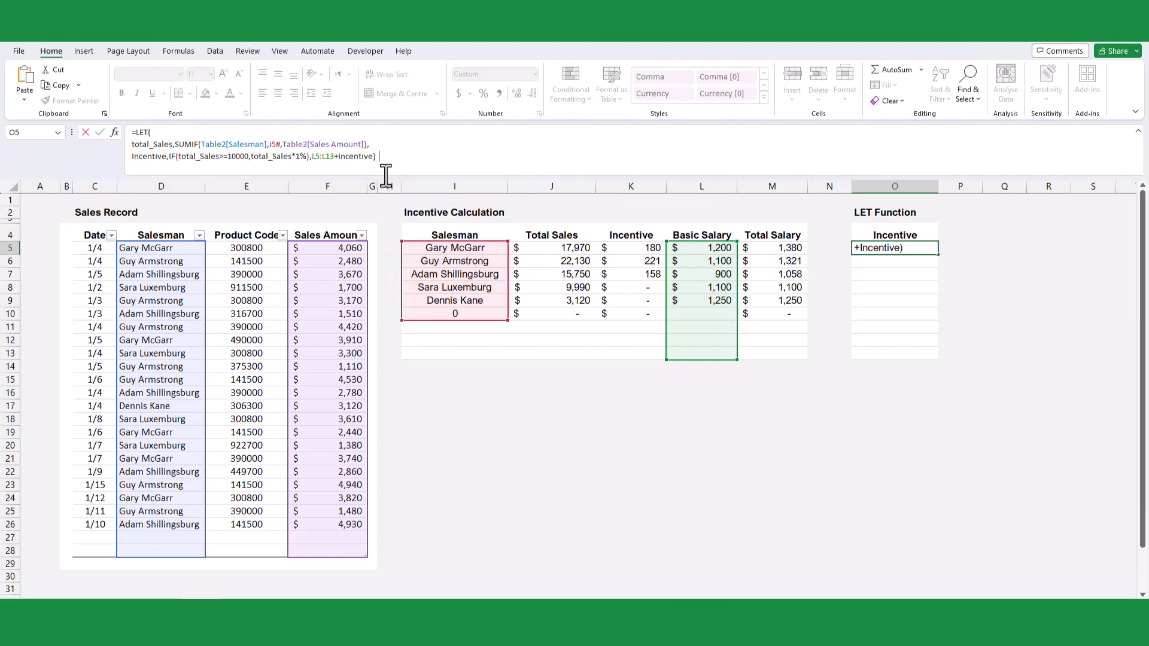
key(Return)
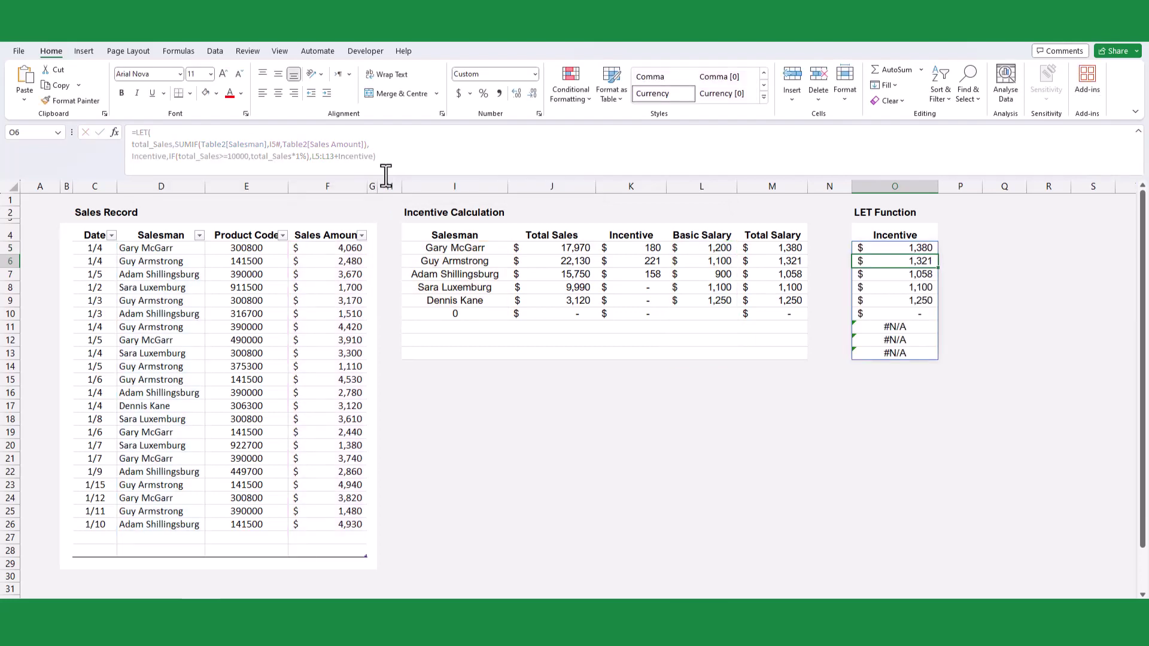
- Wrap the O5 LET formula in IFERROR(...,"") to hide #N/A rows
click(895, 248)
click(136, 132)
text(IFERROR()
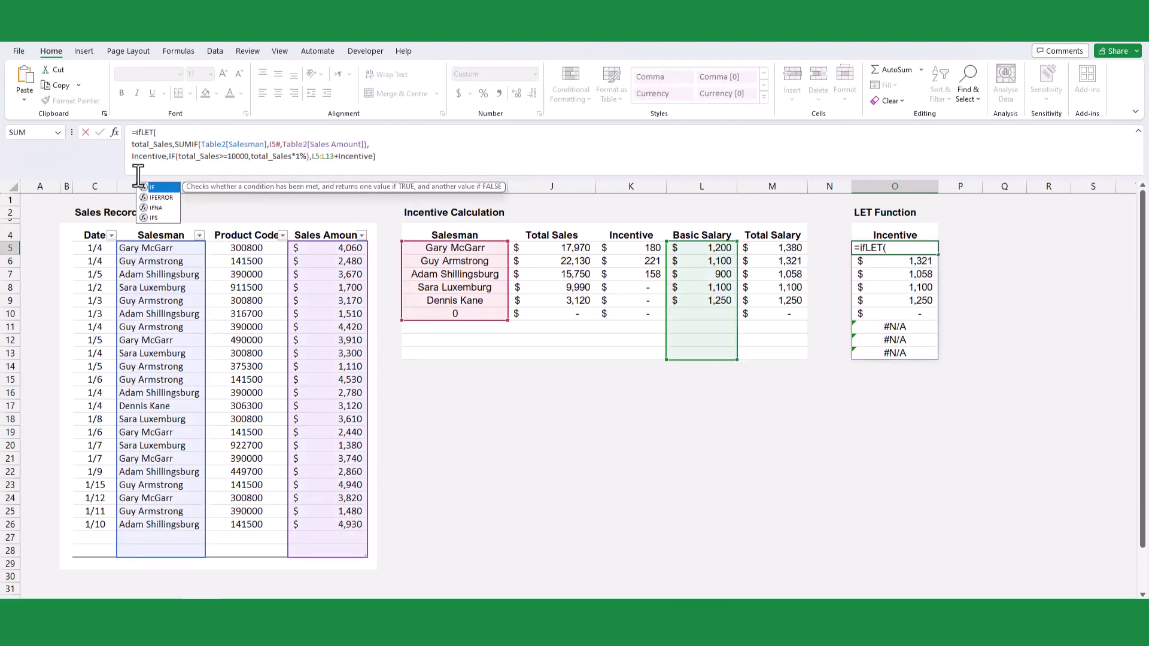
click(399, 154)
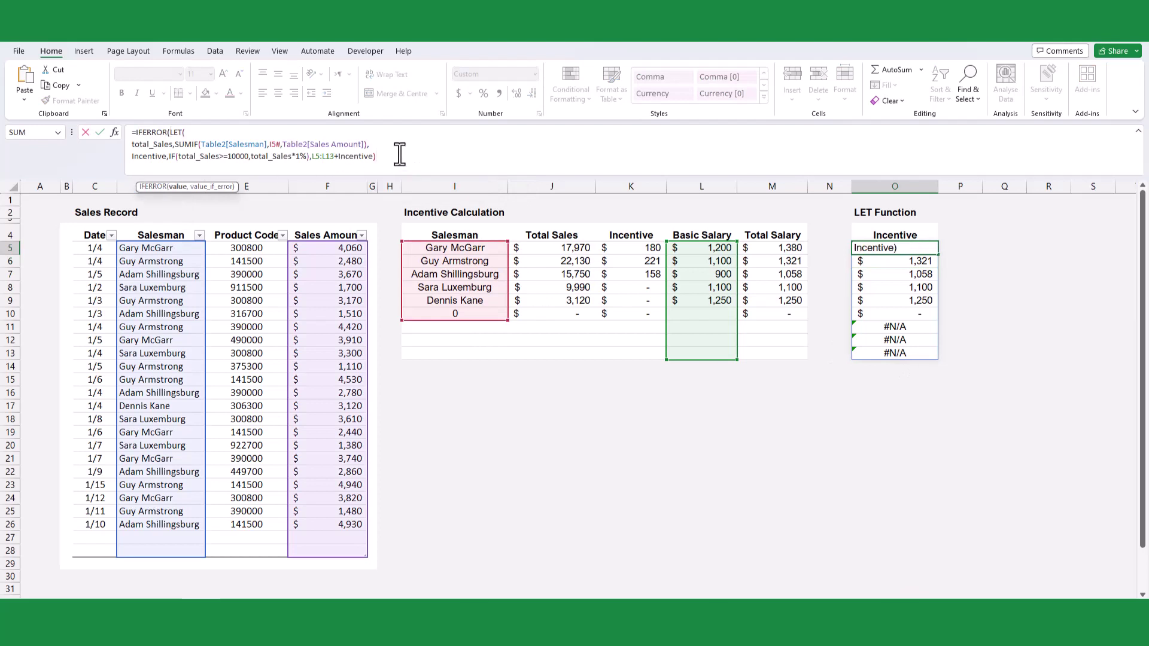
text(,"")
key(Return)
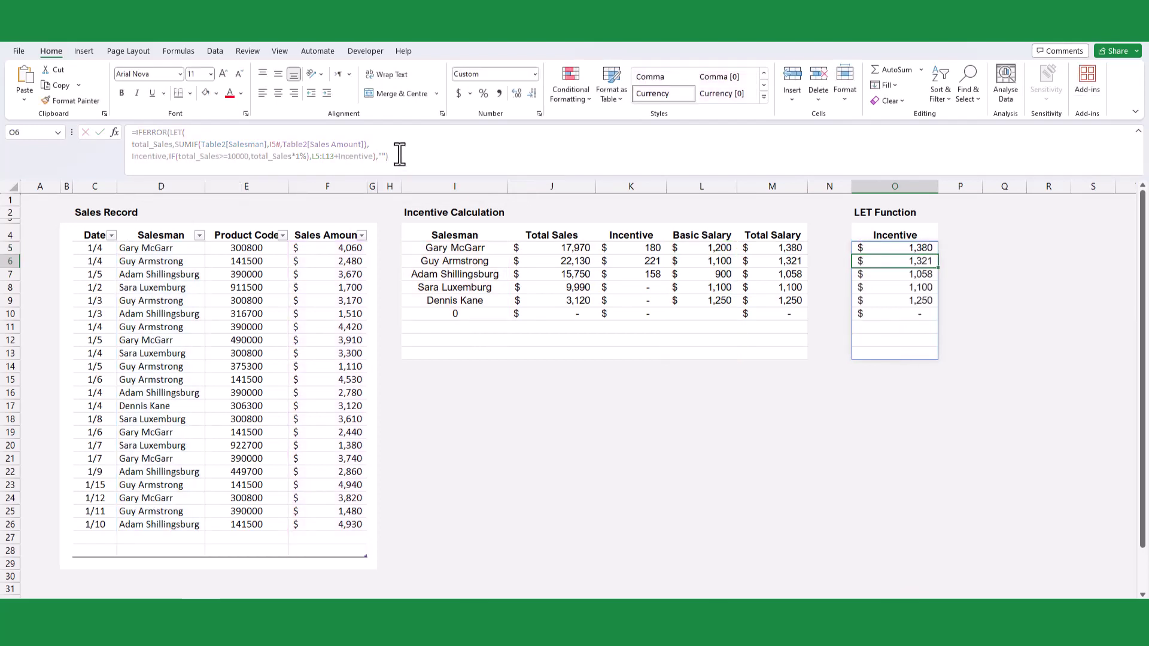
click(677, 444)
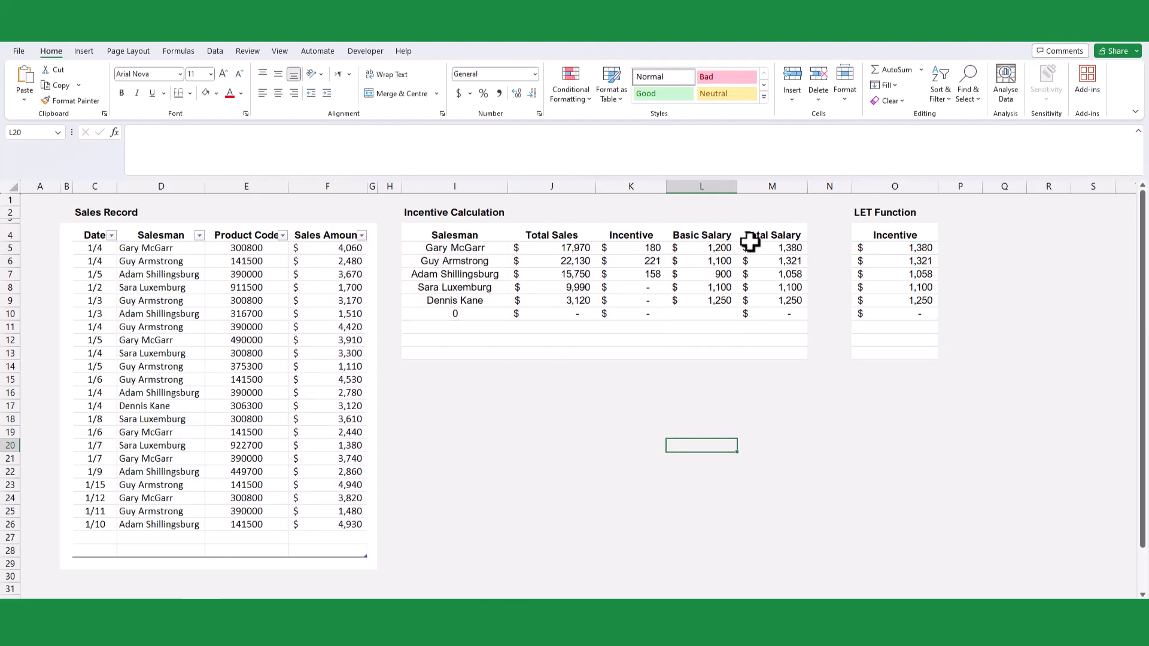
- Delete the Total Salary, Total Sales and Incentive columns, then narrow the gap column
right_click(775, 187)
click(809, 322)
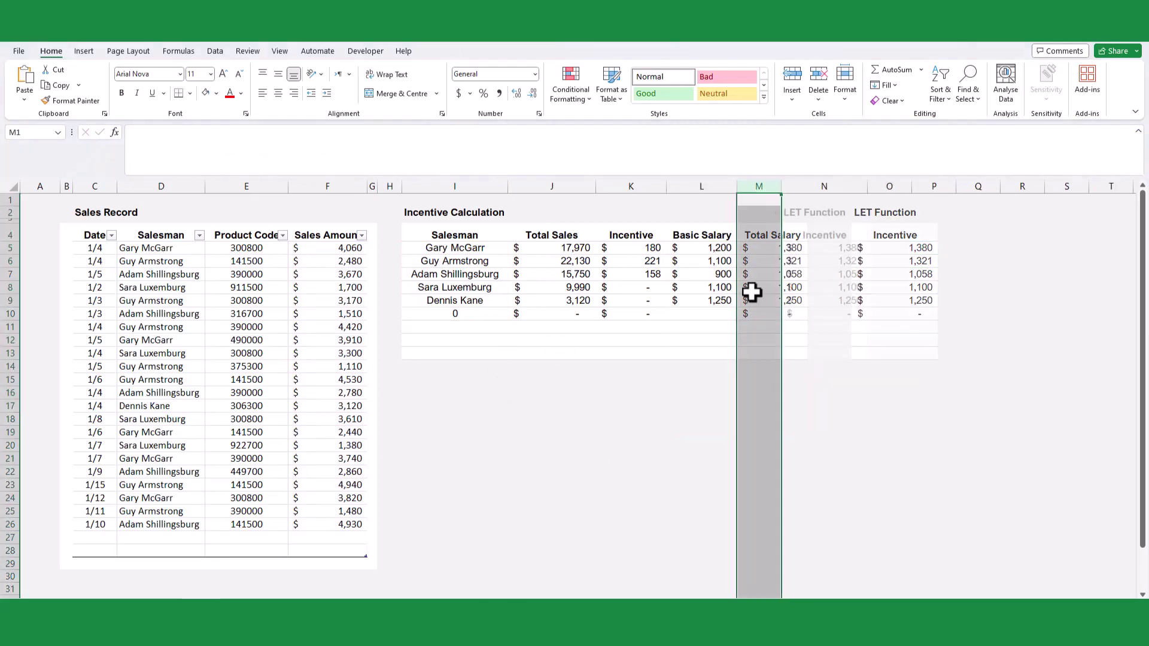
drag(633, 187, 564, 188)
right_click(564, 188)
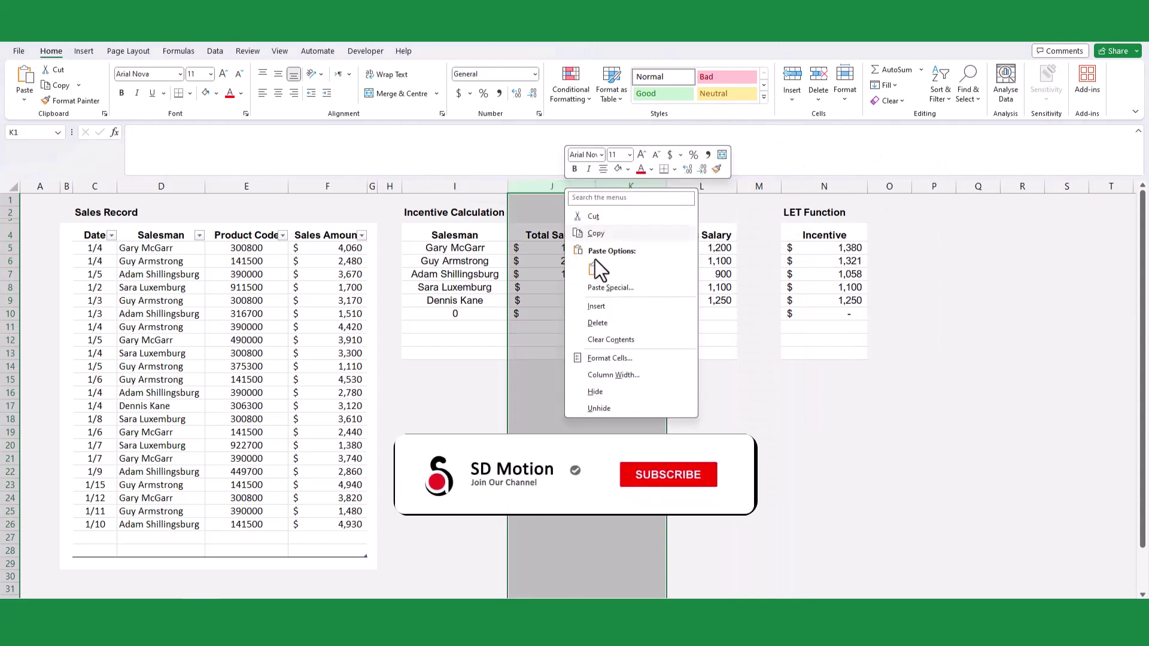
click(616, 339)
click(818, 289)
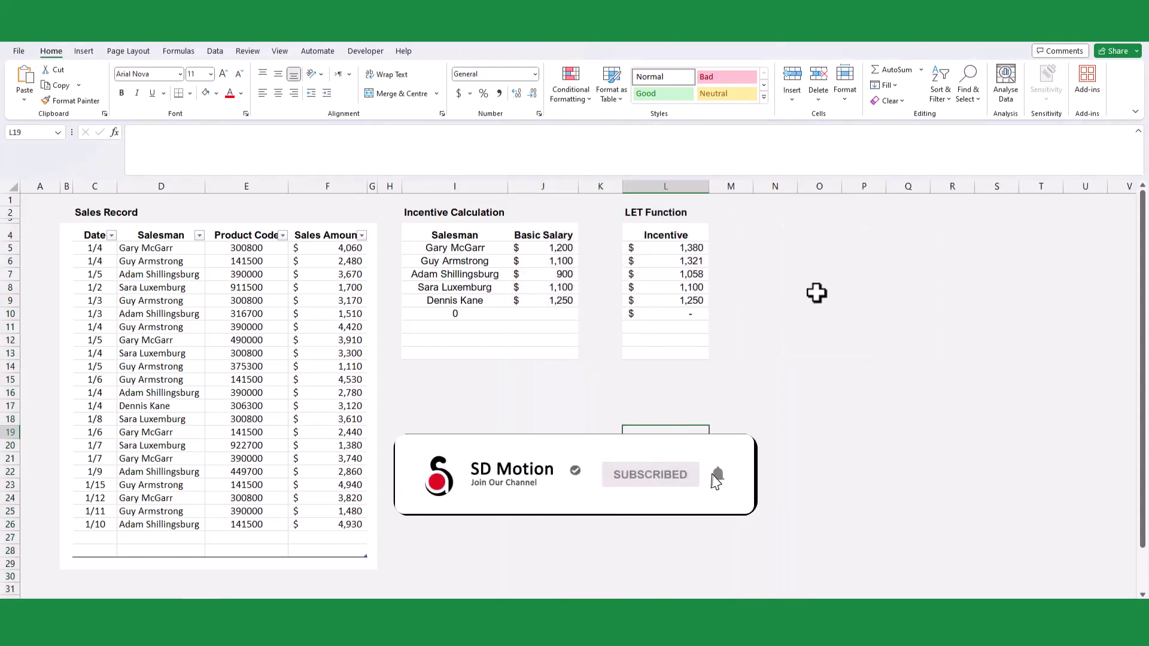
drag(622, 187, 597, 187)
click(751, 382)
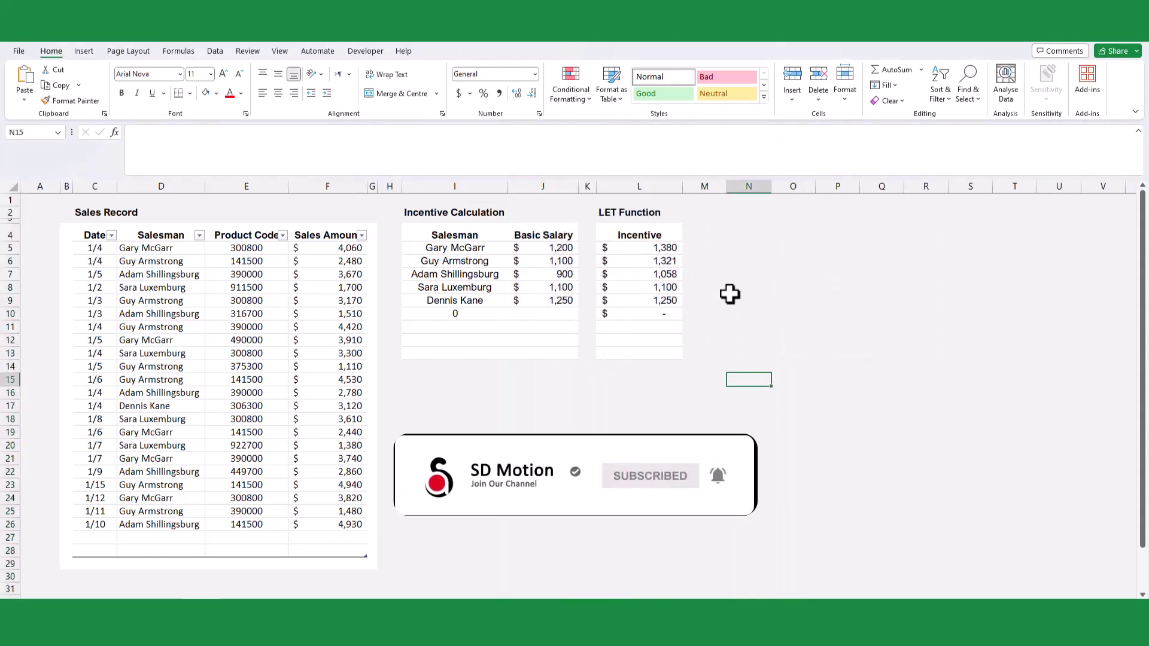
- Add two Sales Record rows dated 1/16: products 141500 (12,500 sales) and 308000 (8,260 sales)
click(98, 534)
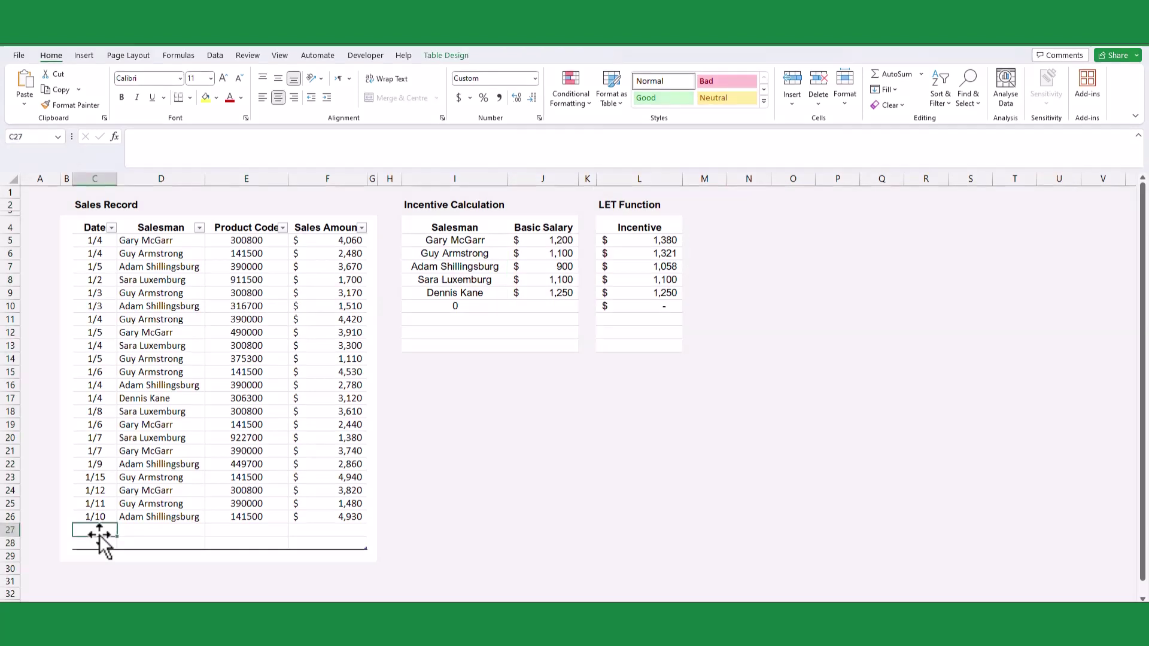
text(1/16)
key(Tab)
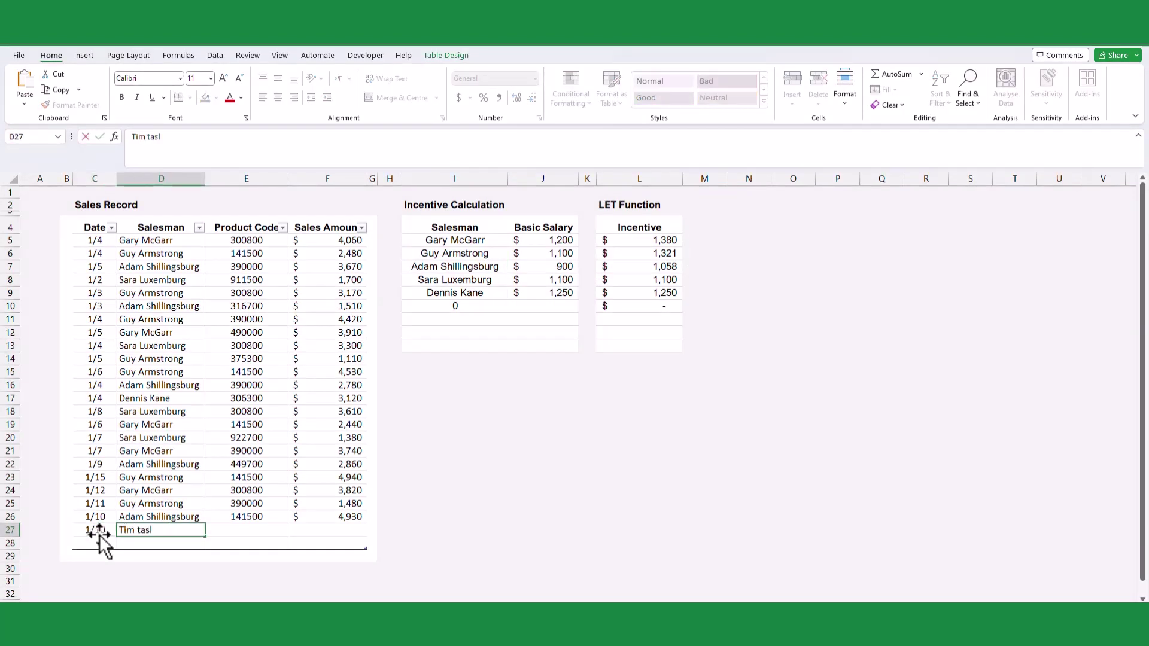
key(Tab)
text(141500)
key(Tab)
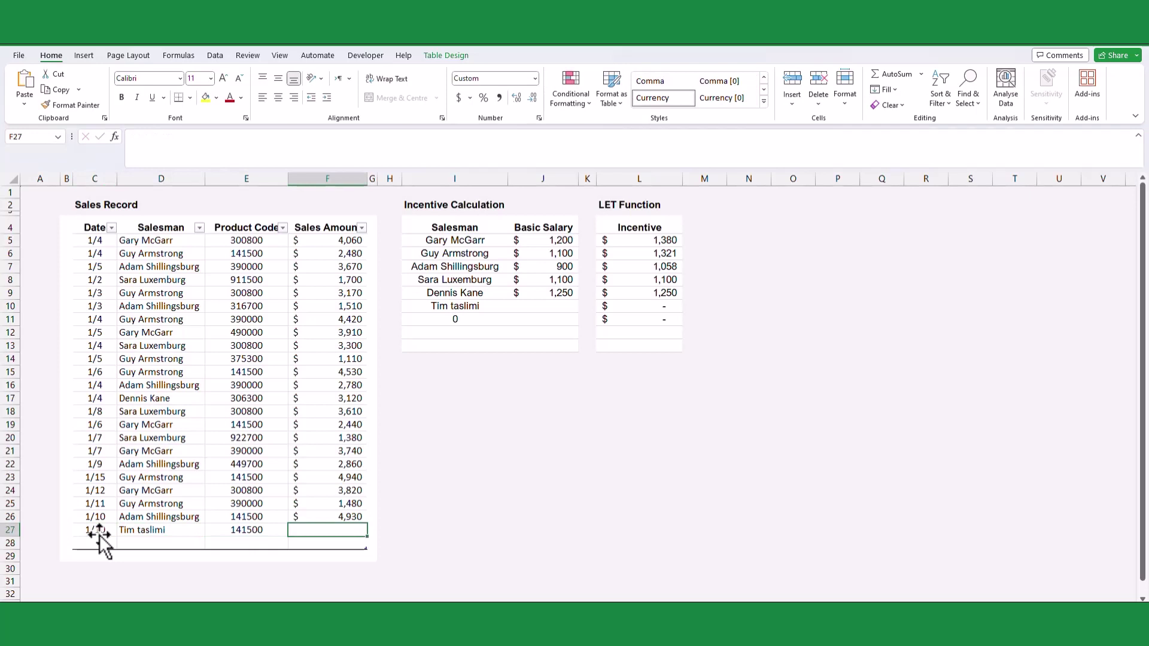
text(12500)
key(Return)
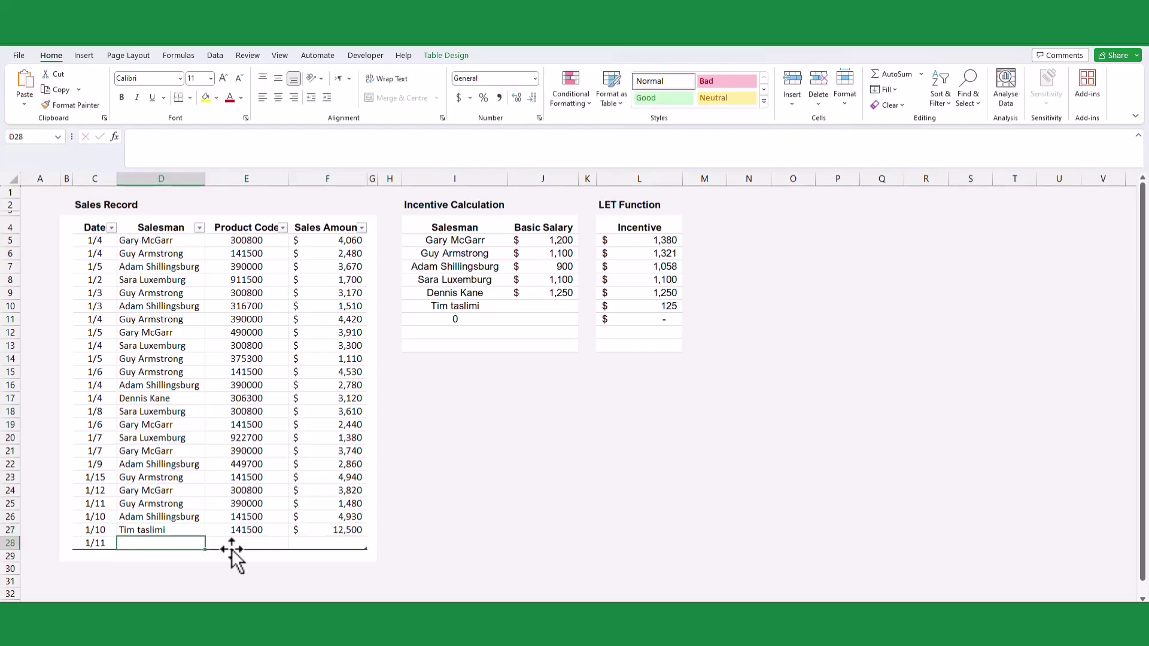
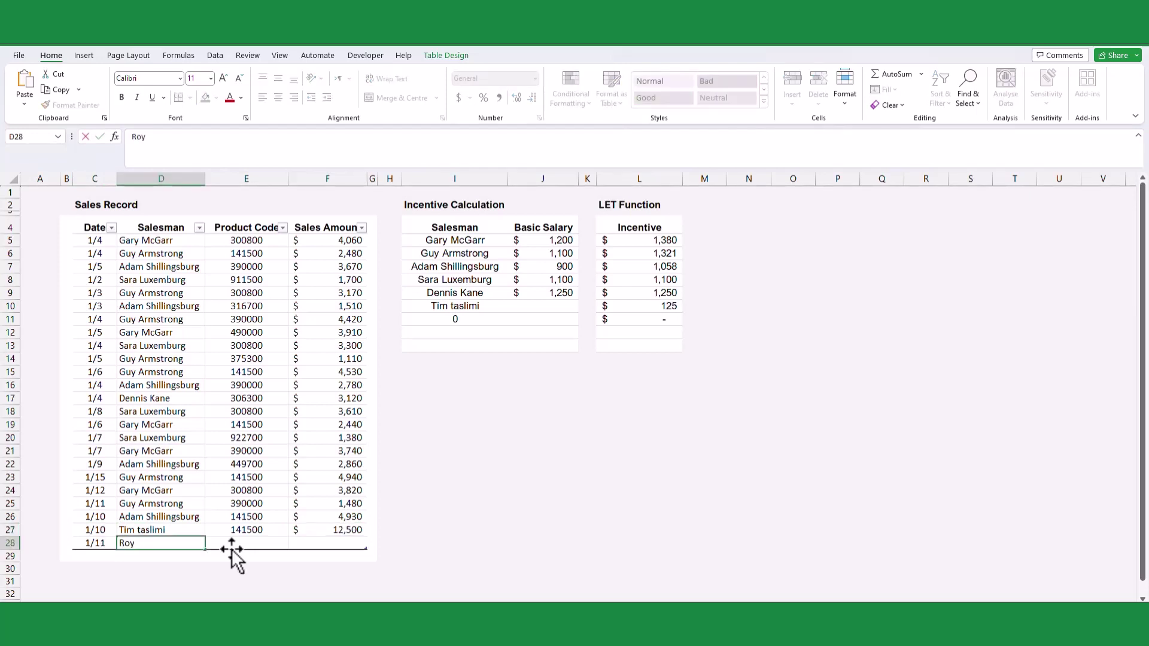
key(Tab)
text(308000)
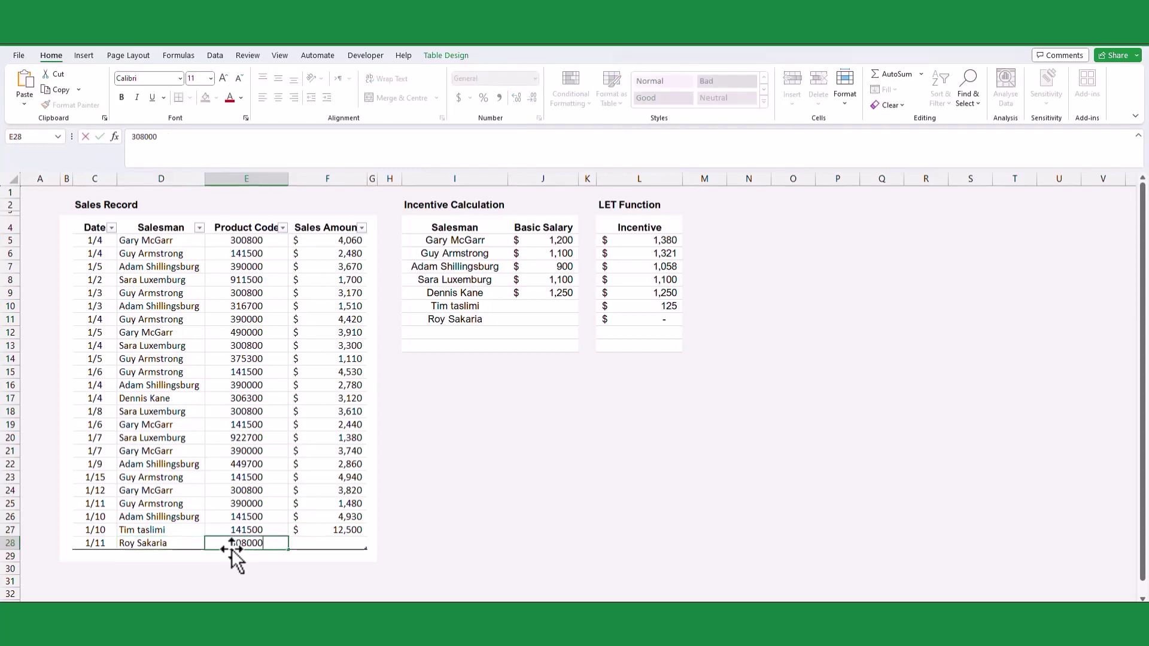
key(Tab)
text(8260)
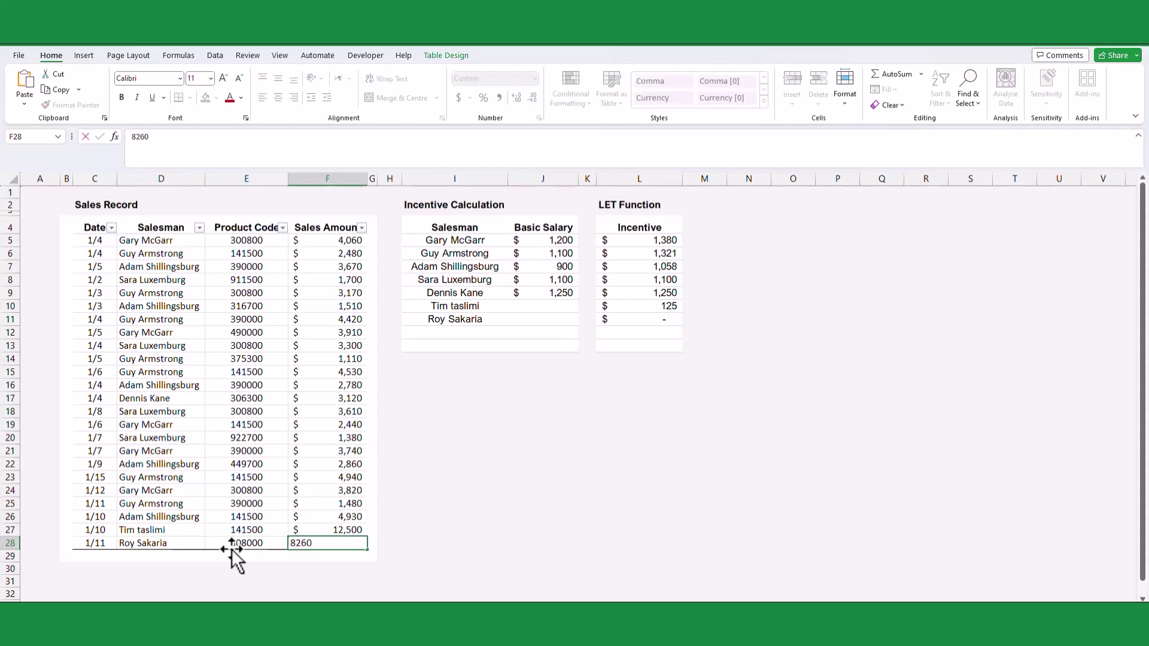
key(Return)
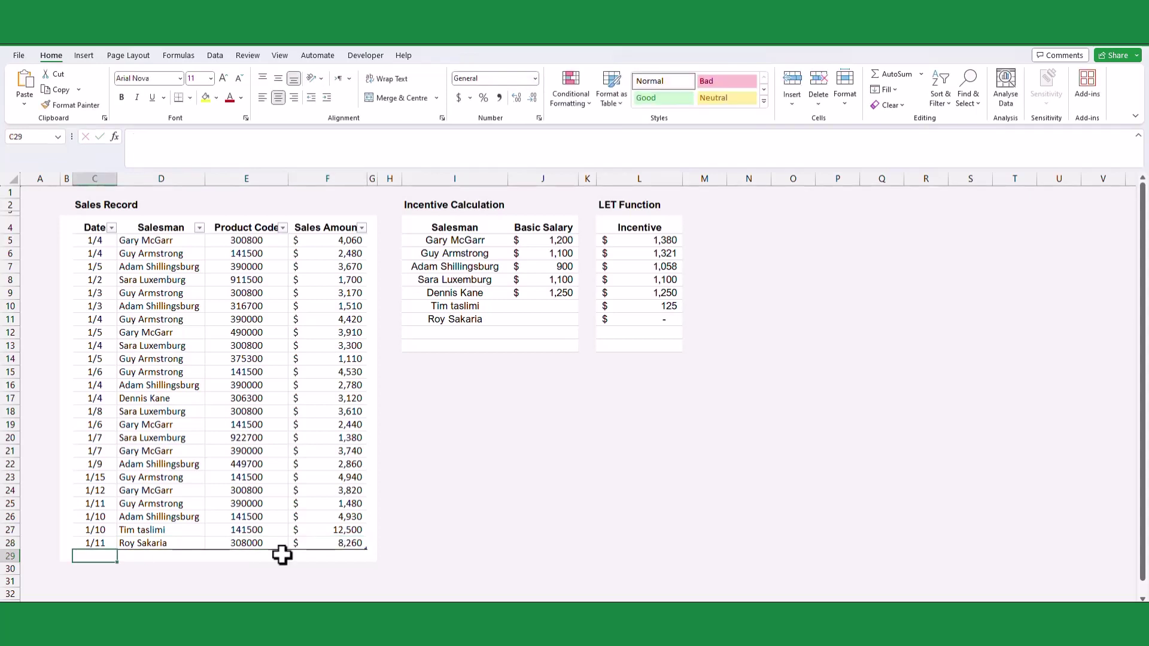
- Give the two new salesmen basic salaries of 1,100 and 1,000
click(542, 306)
text(1100)
key(Return)
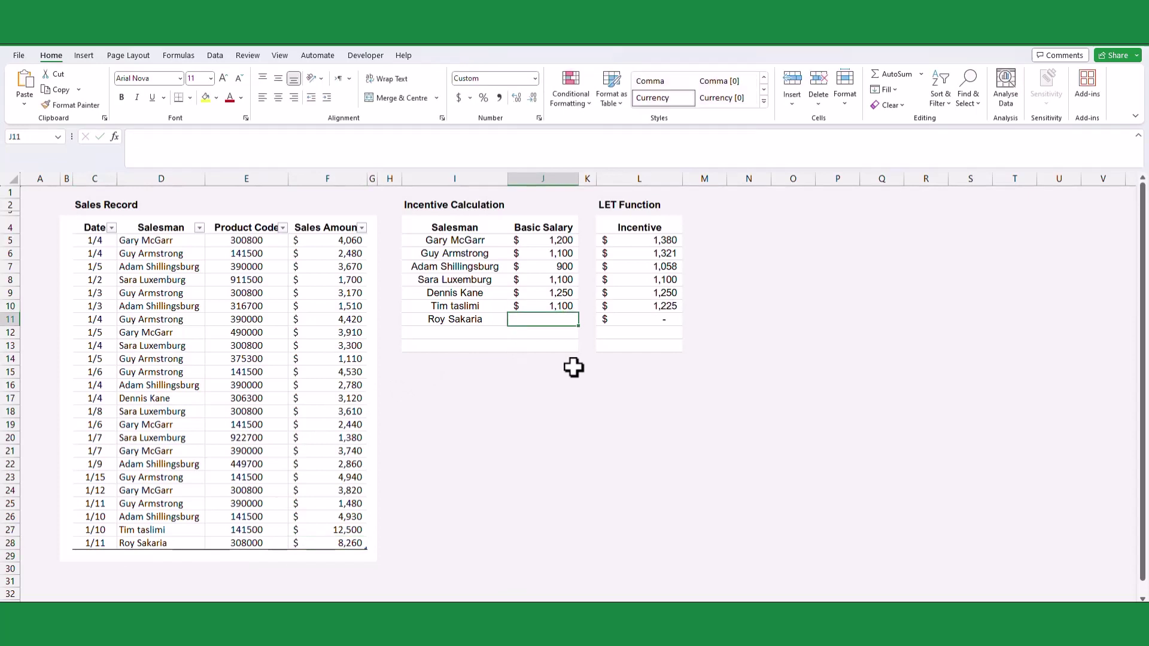
text(1000)
key(Return)
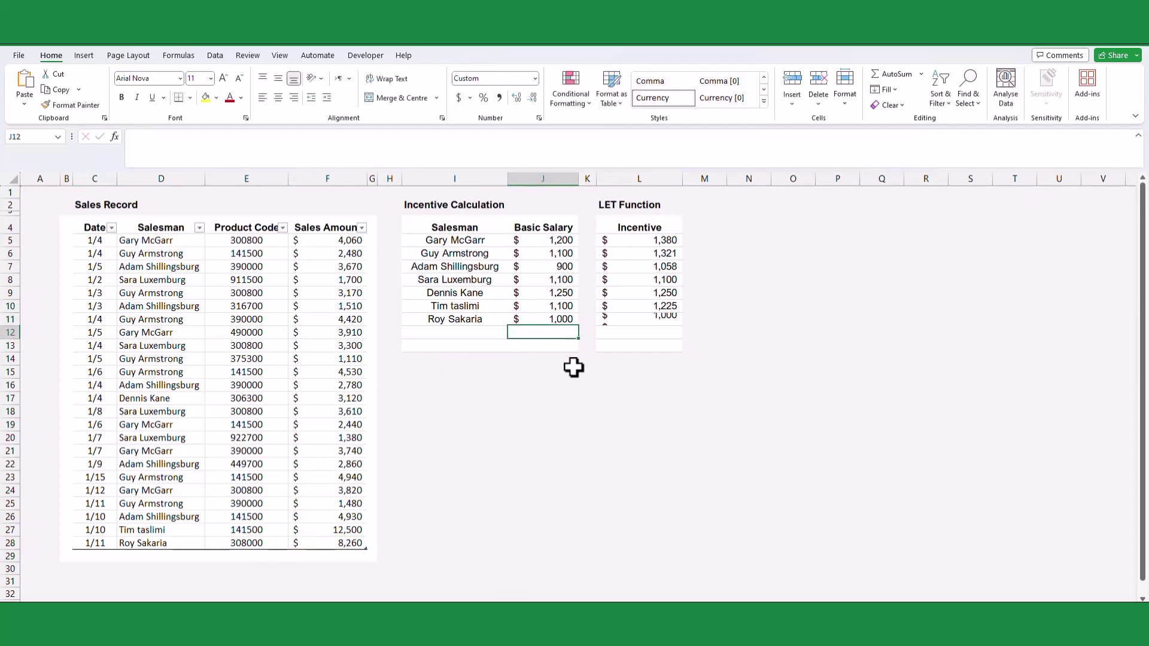